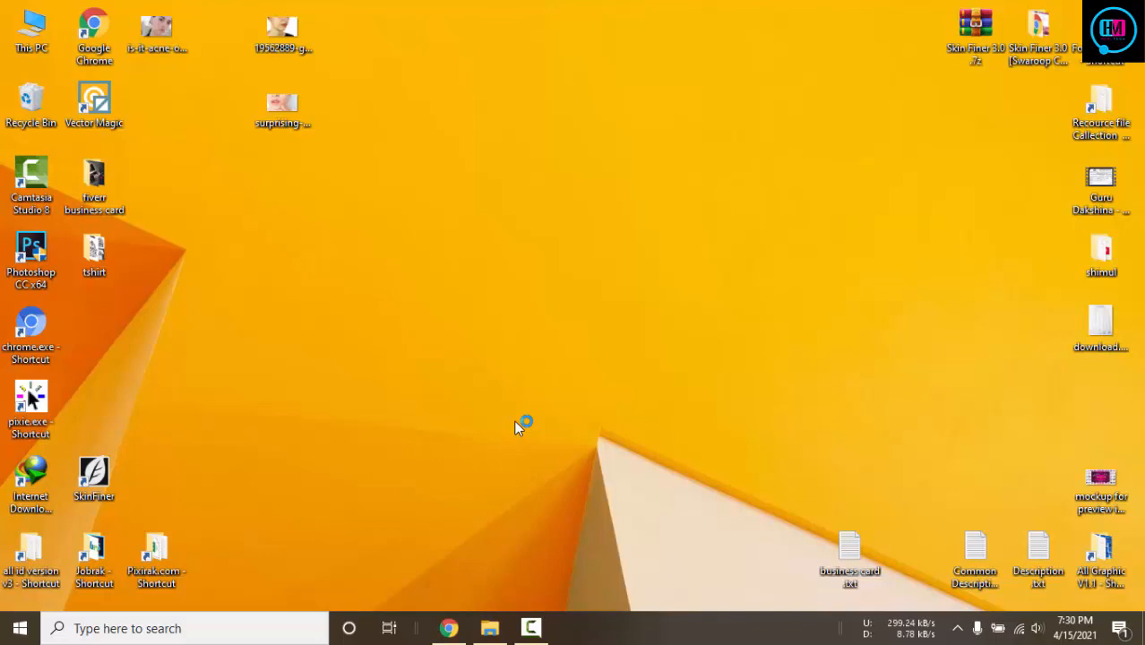
pyautogui.rightClick(563, 182)
pyautogui.click(615, 238)
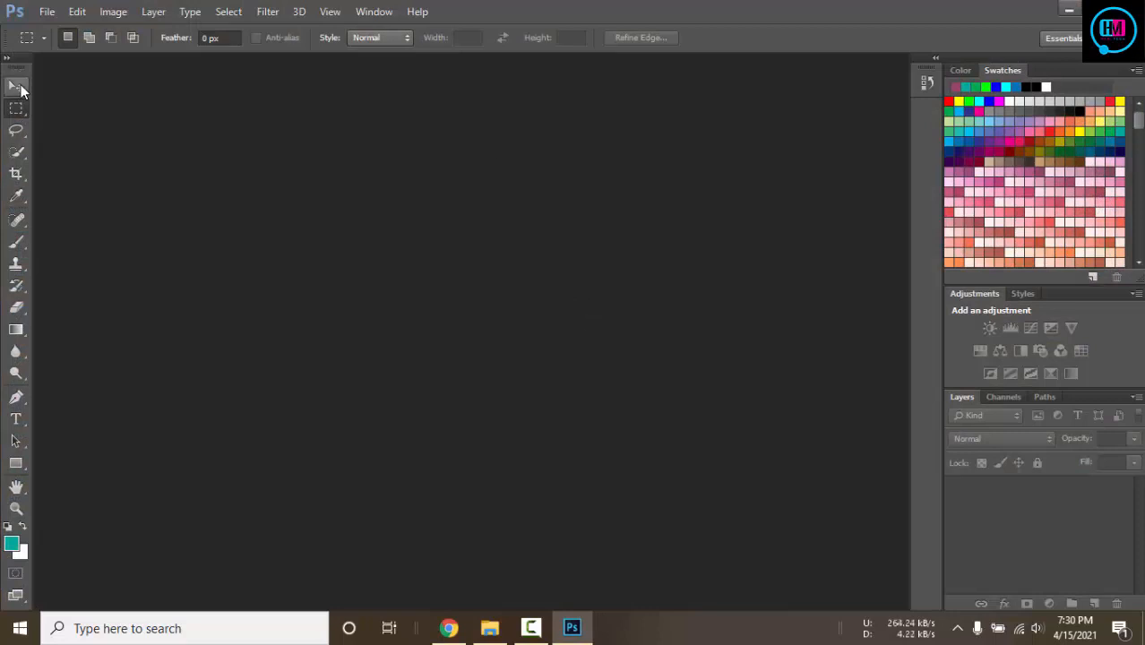
# Open 19562889-girl-with-bad-skin-acne-and-black-heads-on-white-background.jpg and dock its floating window into the workspace
pyautogui.click(15, 85)
pyautogui.click(46, 12)
pyautogui.click(67, 47)
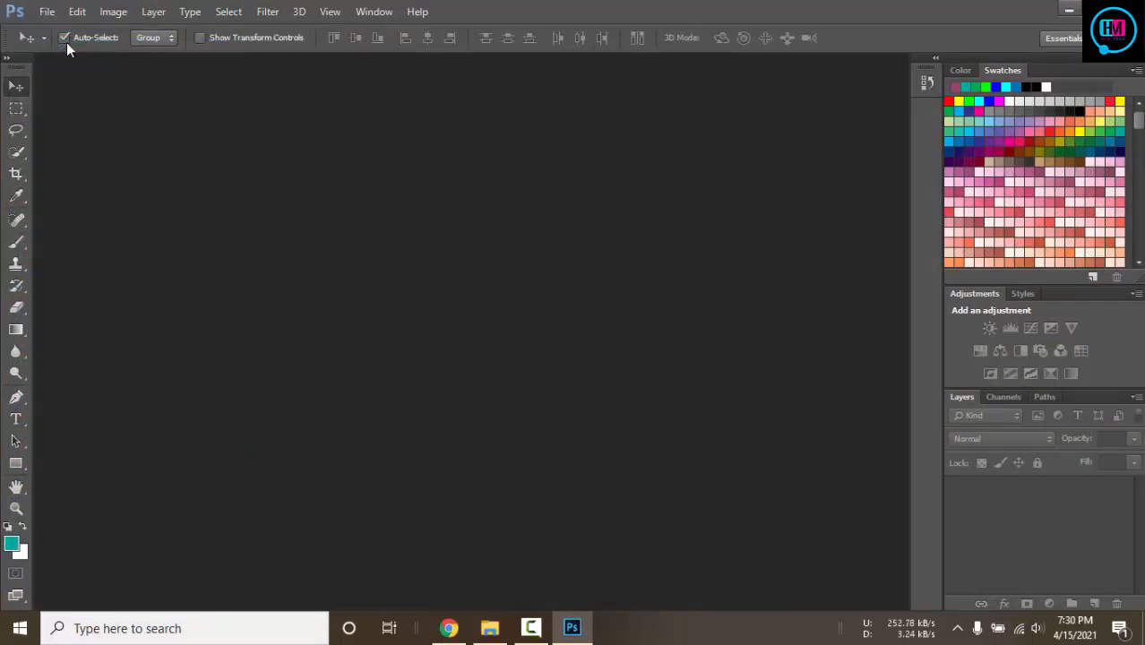
pyautogui.click(566, 148)
pyautogui.click(569, 453)
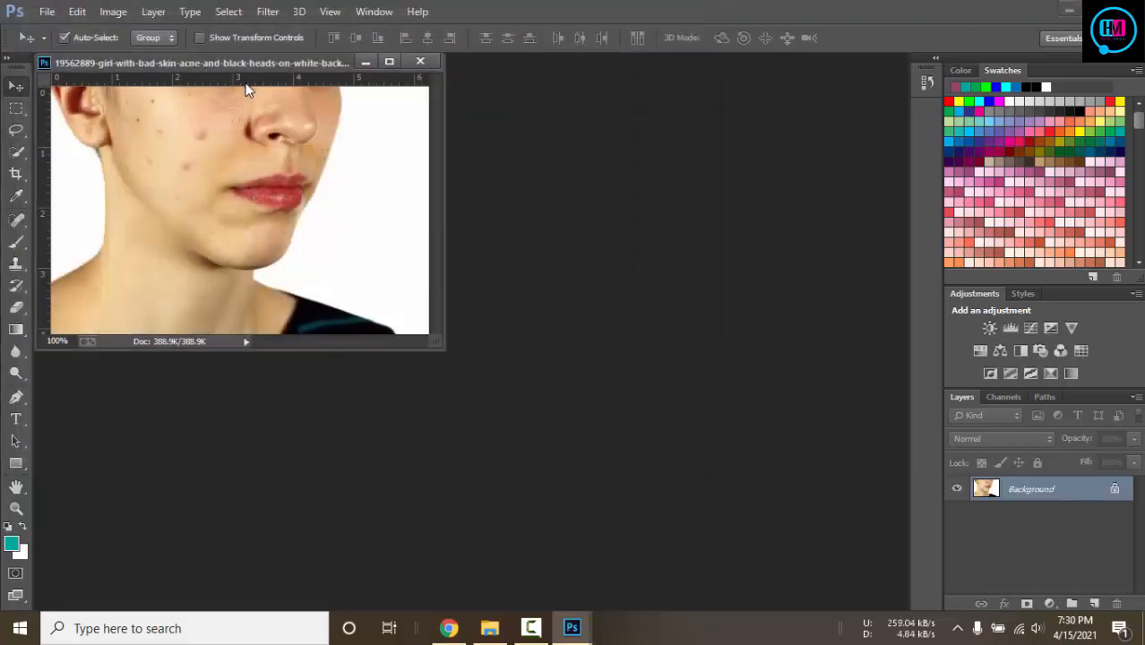
pyautogui.moveTo(207, 65); pyautogui.dragTo(339, 55)
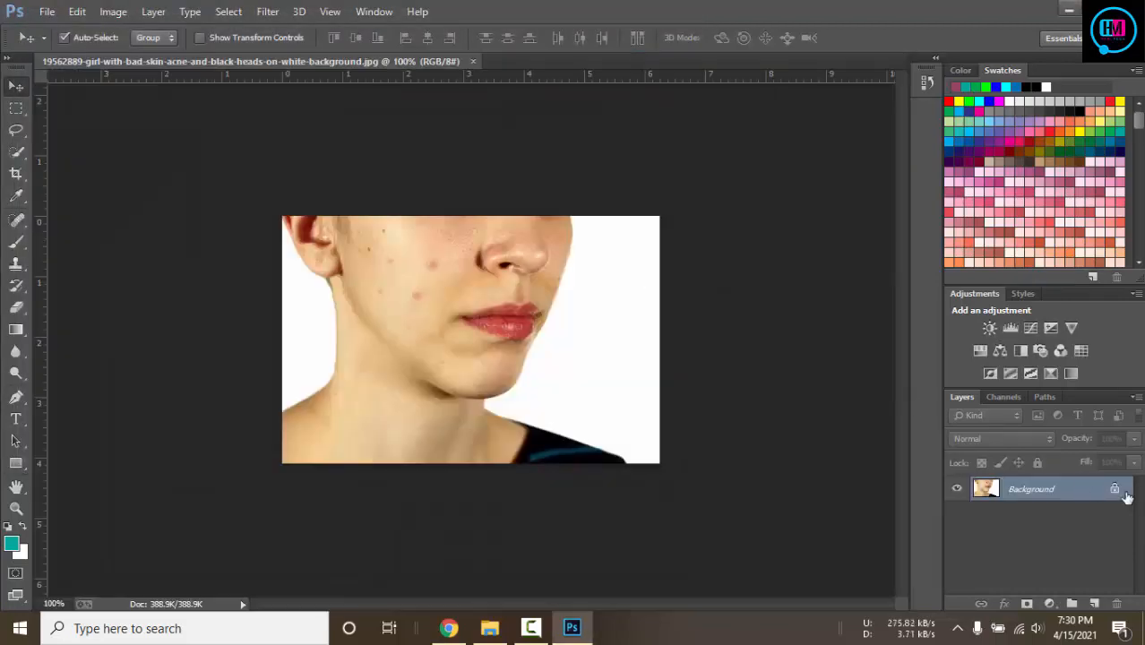
# Unlock the Background layer and duplicate it
pyautogui.click(1115, 489)
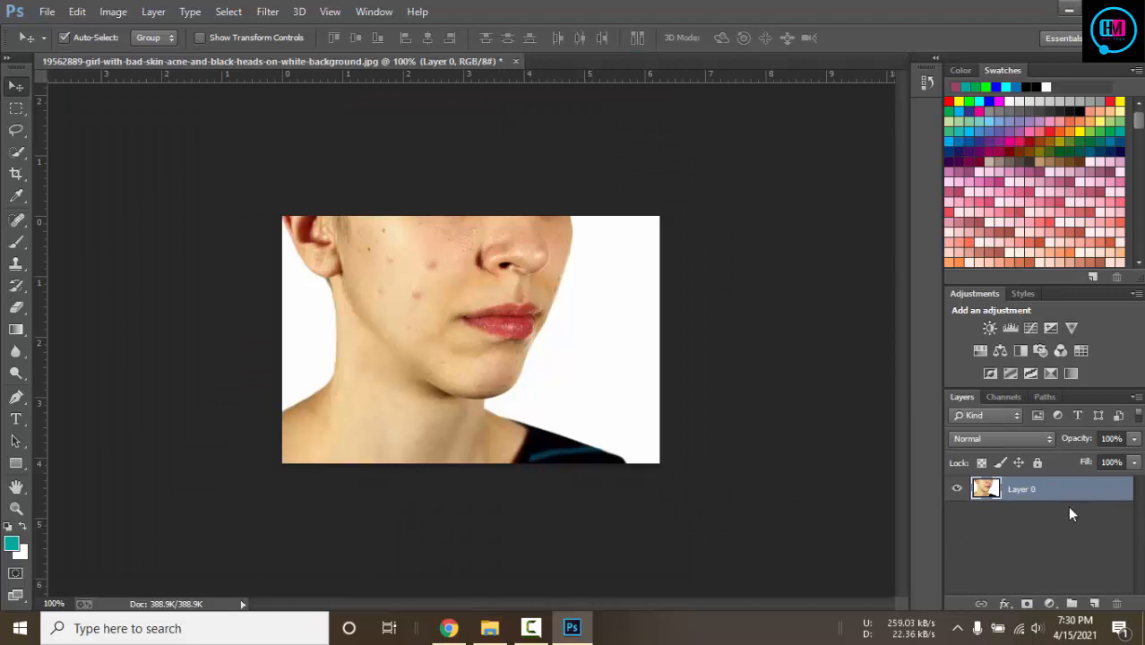
pyautogui.hotkey('ctrl', 'j')
# Remove the two largest red pimples from the cheek with the Spot Healing Brush, reducing the brush size to 15
pyautogui.scroll(5, 450, 329)
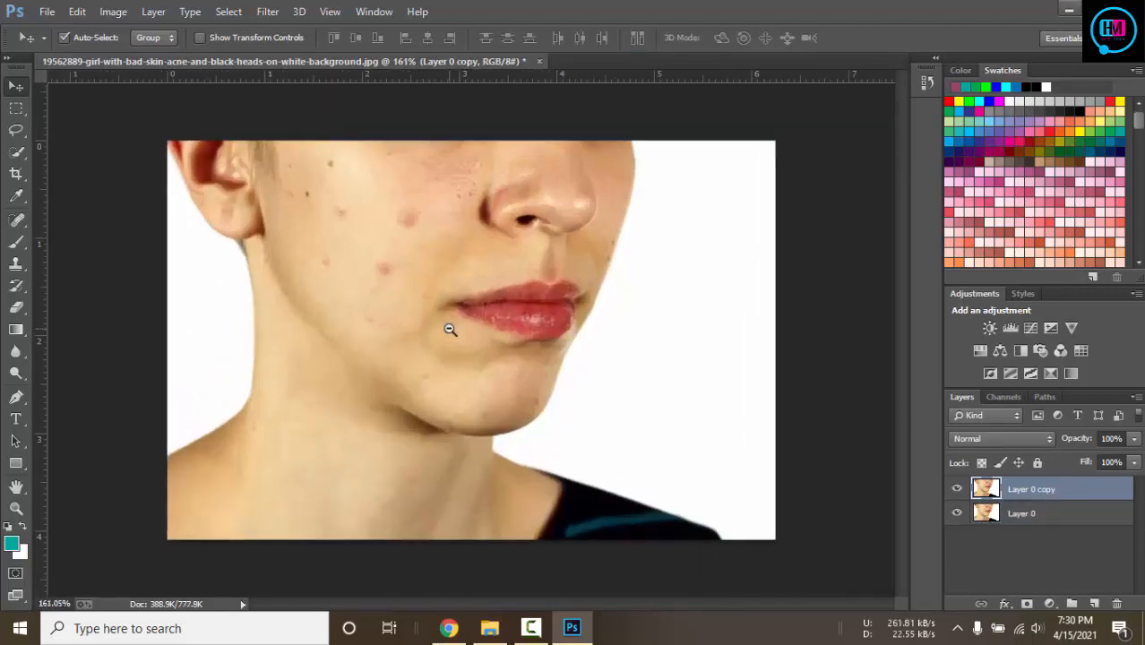
pyautogui.scroll(3, 449, 330)
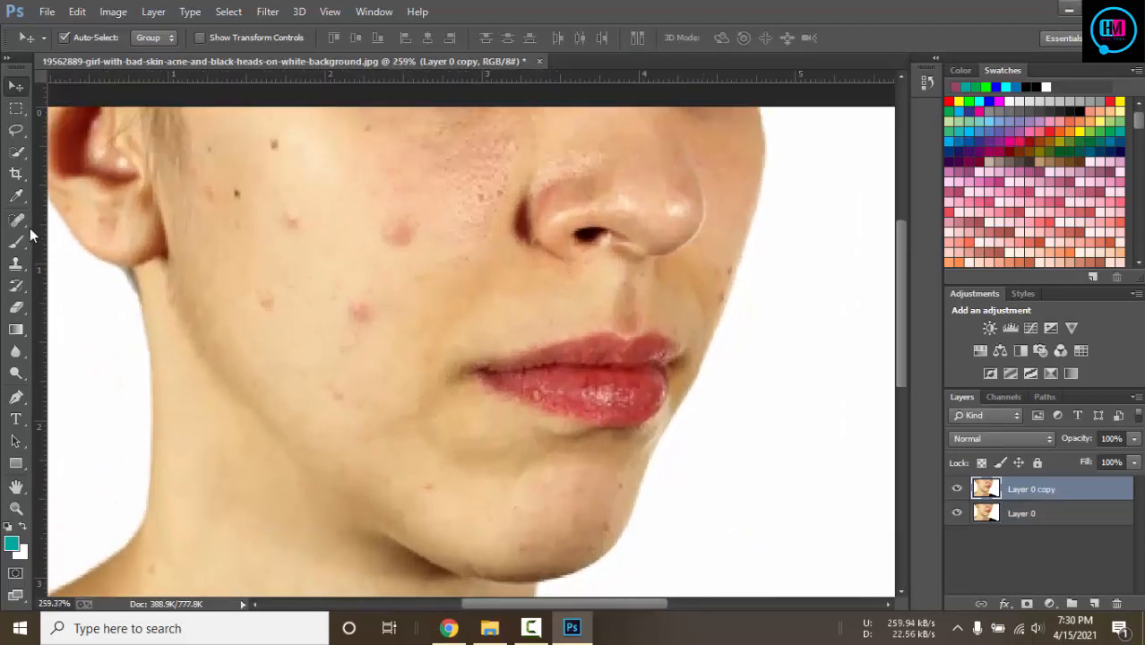
pyautogui.click(17, 221)
pyautogui.press('[')
pyautogui.press('[')
pyautogui.press('[')
pyautogui.press('[')
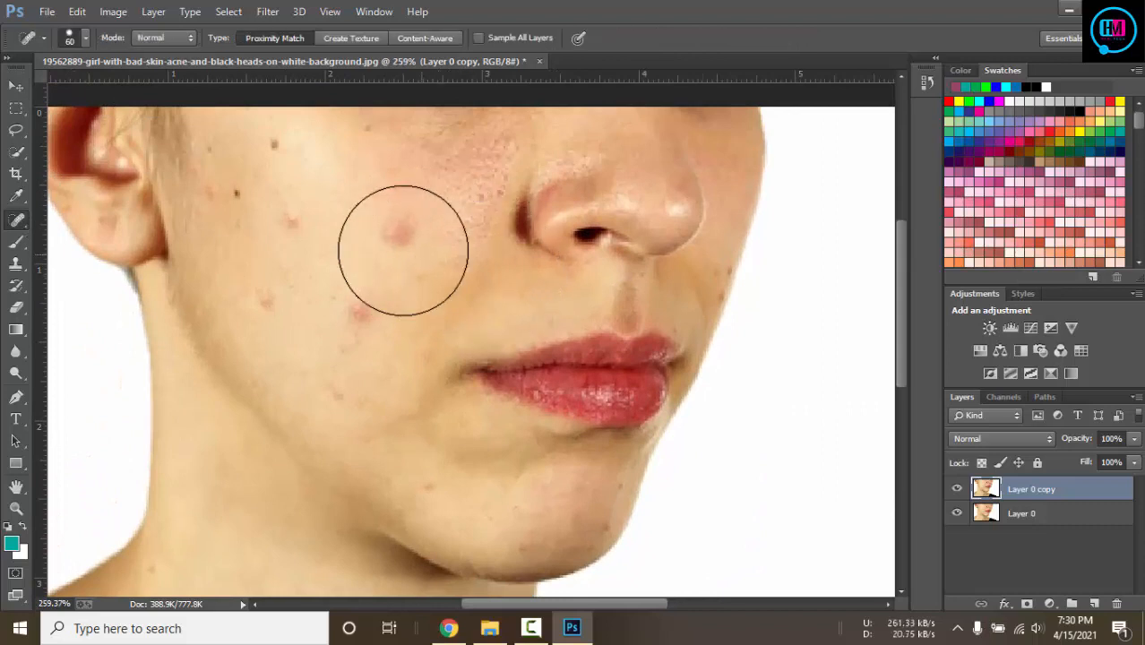
pyautogui.press('[')
pyautogui.press('[')
pyautogui.press('[')
pyautogui.press('[')
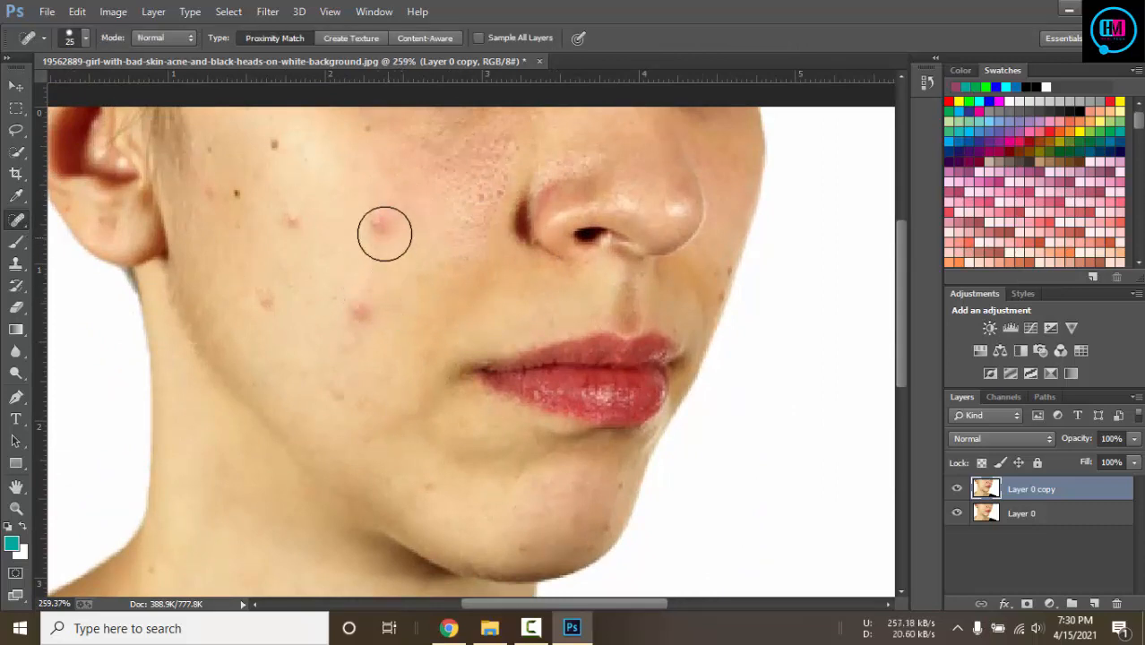
pyautogui.click(381, 225)
pyautogui.click(366, 317)
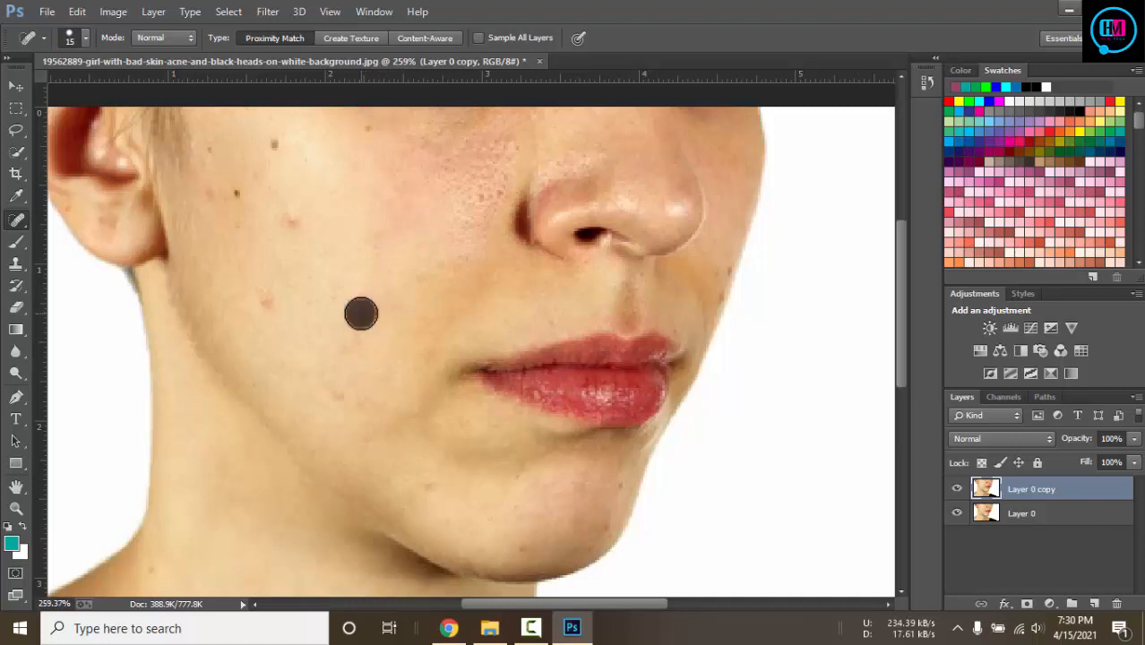
# Heal the smaller pimples and dark moles on the cheek and the mark beside the nose with the size 15 brush
pyautogui.click(290, 221)
pyautogui.click(264, 302)
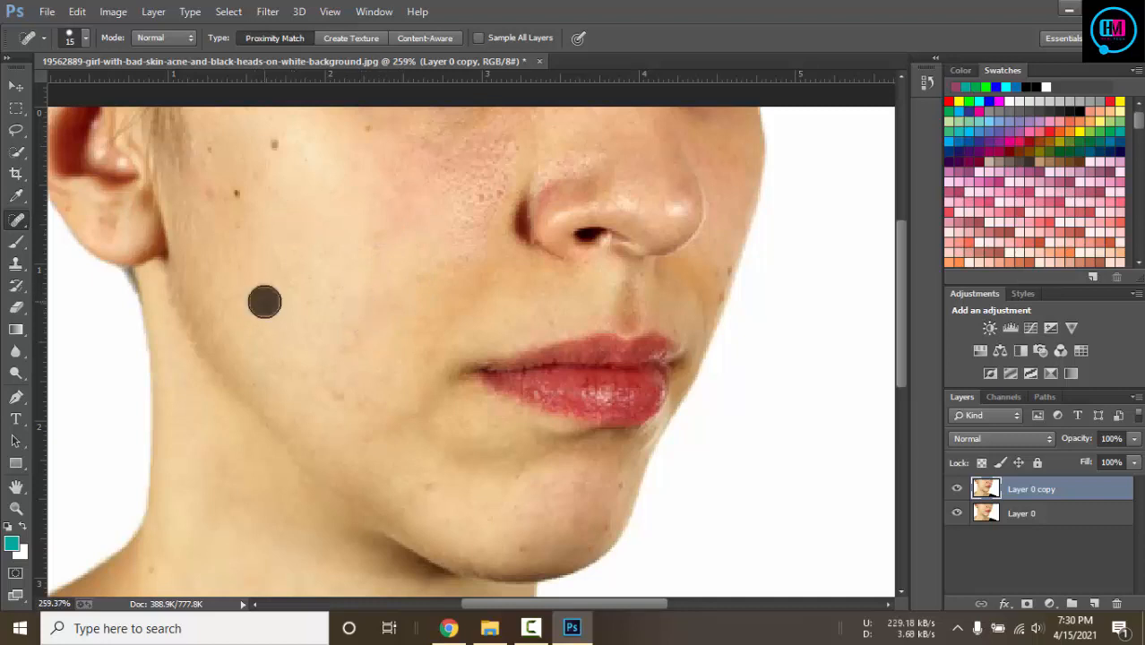
pyautogui.click(235, 193)
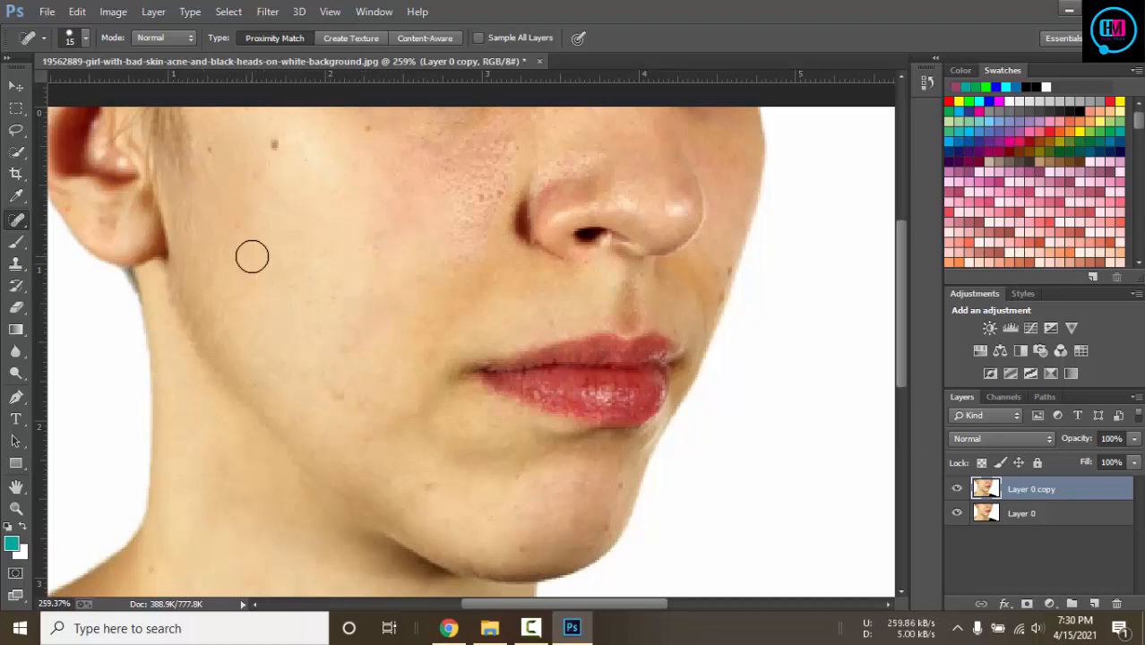
pyautogui.click(275, 144)
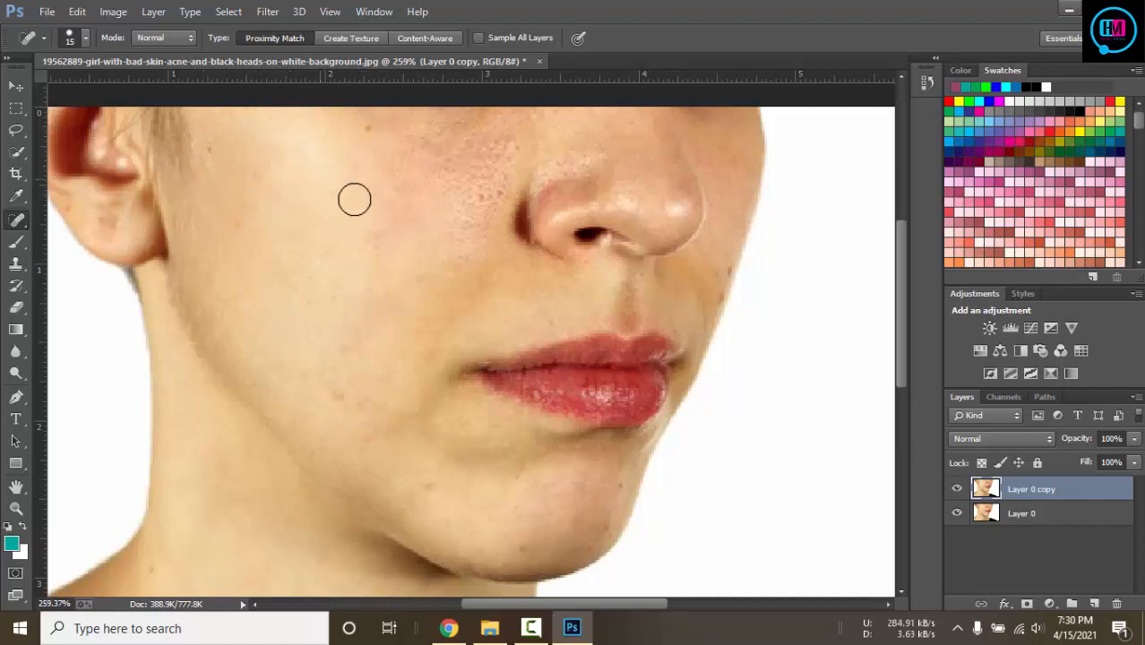
pyautogui.click(492, 193)
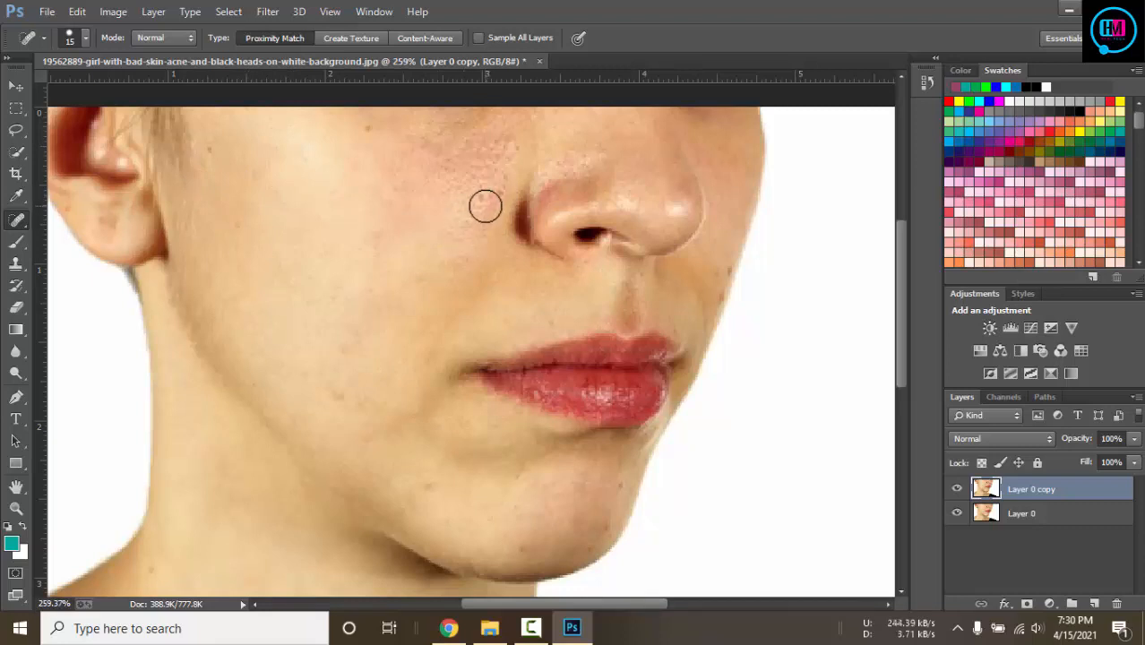
# Try to heal the dark mole at the far cheek's edge with a size 5 Spot Healing Brush, and undo the stroke
pyautogui.press('[')
pyautogui.press('[')
pyautogui.press('[')
pyautogui.press('[')
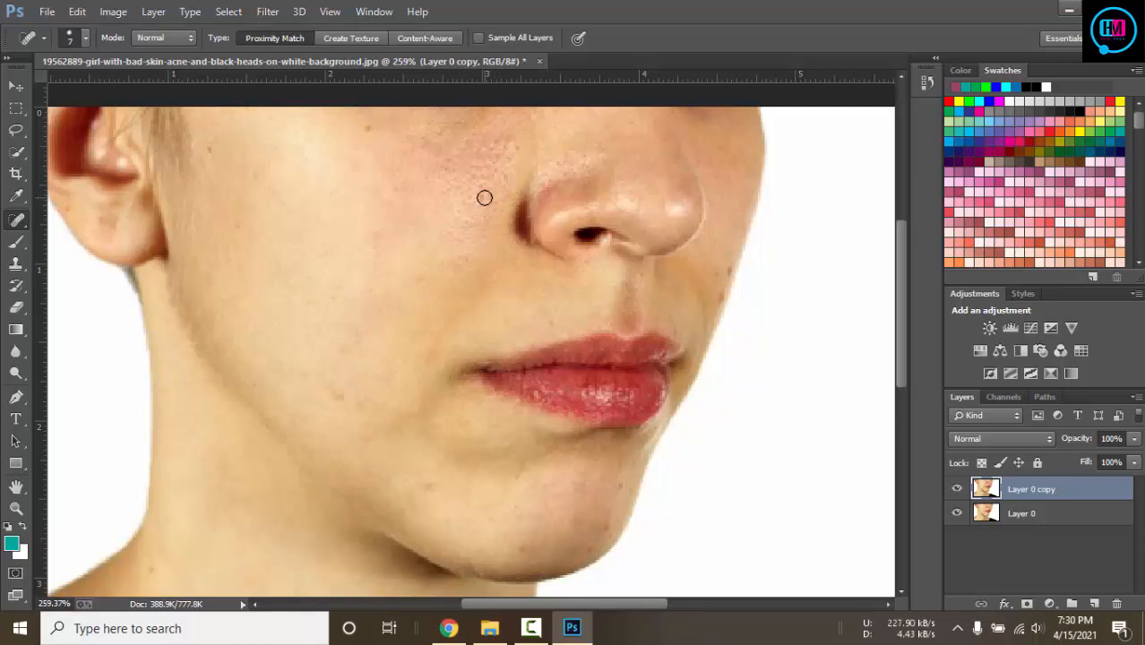
pyautogui.press('[')
pyautogui.press('[')
pyautogui.click(731, 271)
pyautogui.scroll(6, 733, 279)
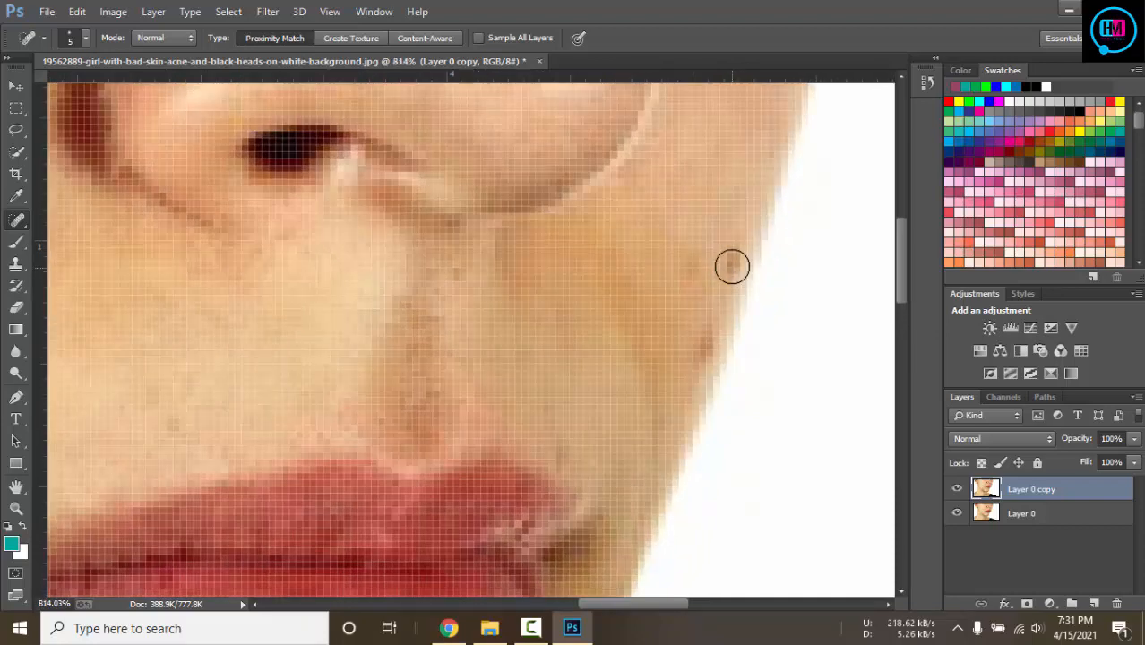
pyautogui.click(733, 260)
pyautogui.hotkey('ctrl', 'z')
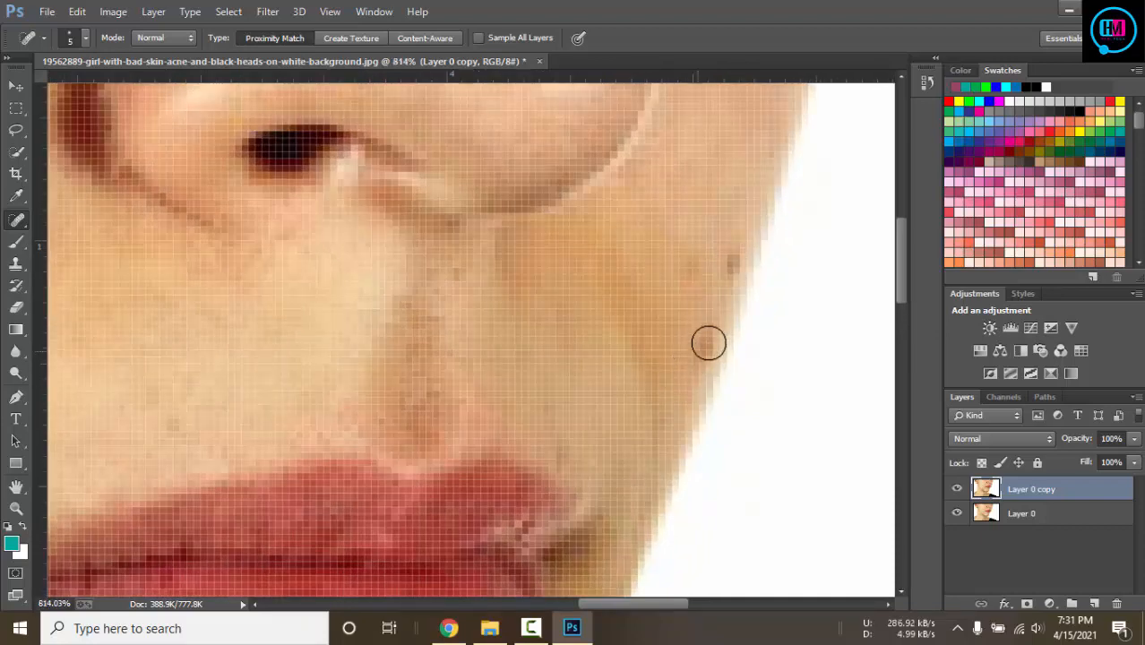
# Try healing the upper mole at the far cheek's edge with the brush size reduced to 2
pyautogui.scroll(2, 729, 305)
pyautogui.scroll(2, 731, 299)
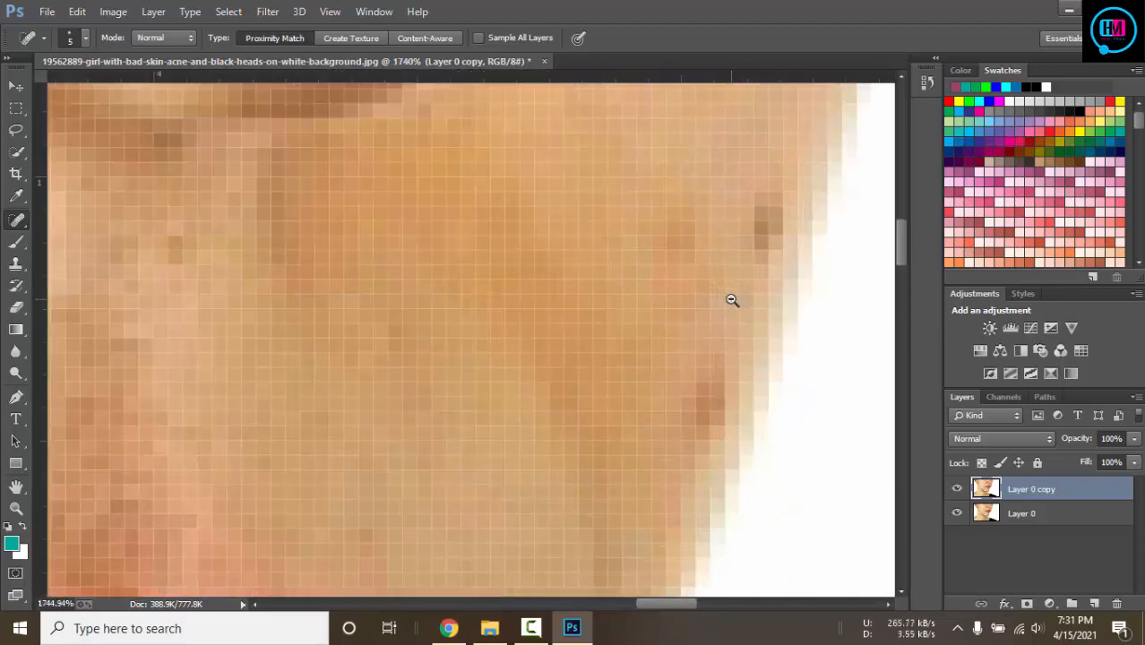
pyautogui.press('[')
pyautogui.press('[')
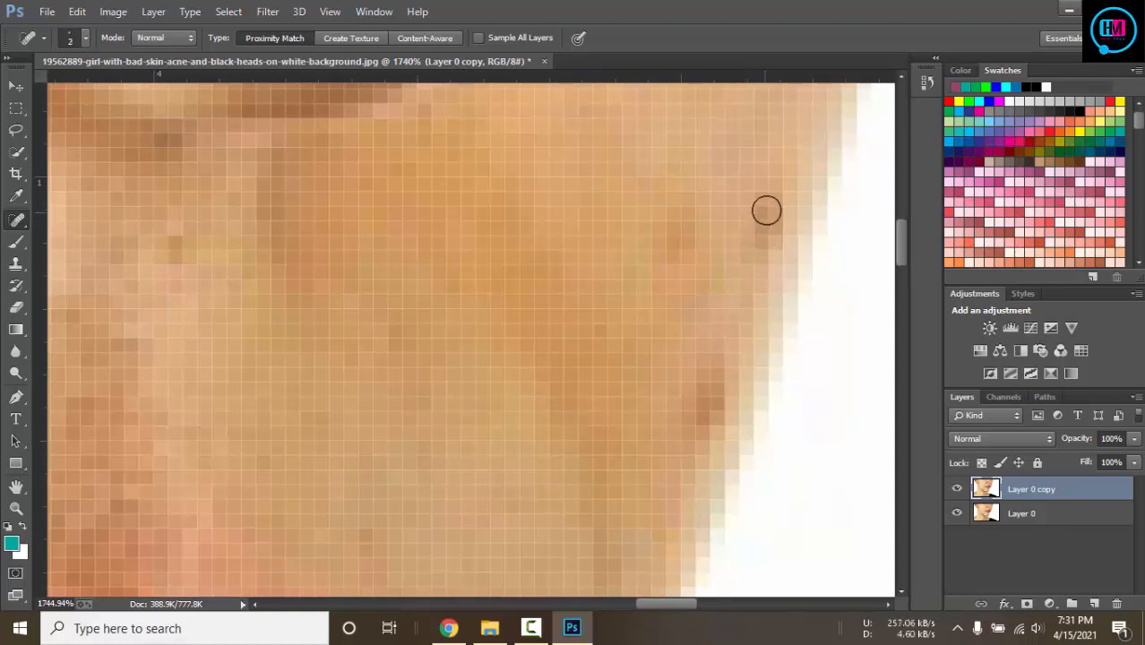
pyautogui.click(764, 206)
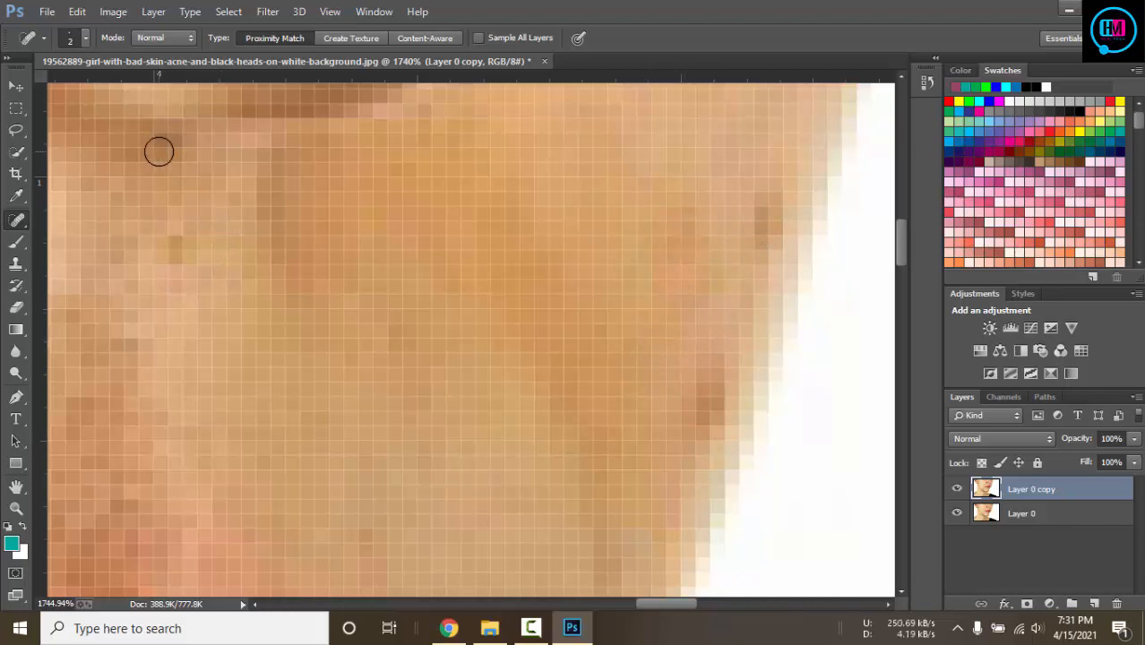
pyautogui.scroll(-2, 408, 277)
pyautogui.scroll(-3, 408, 276)
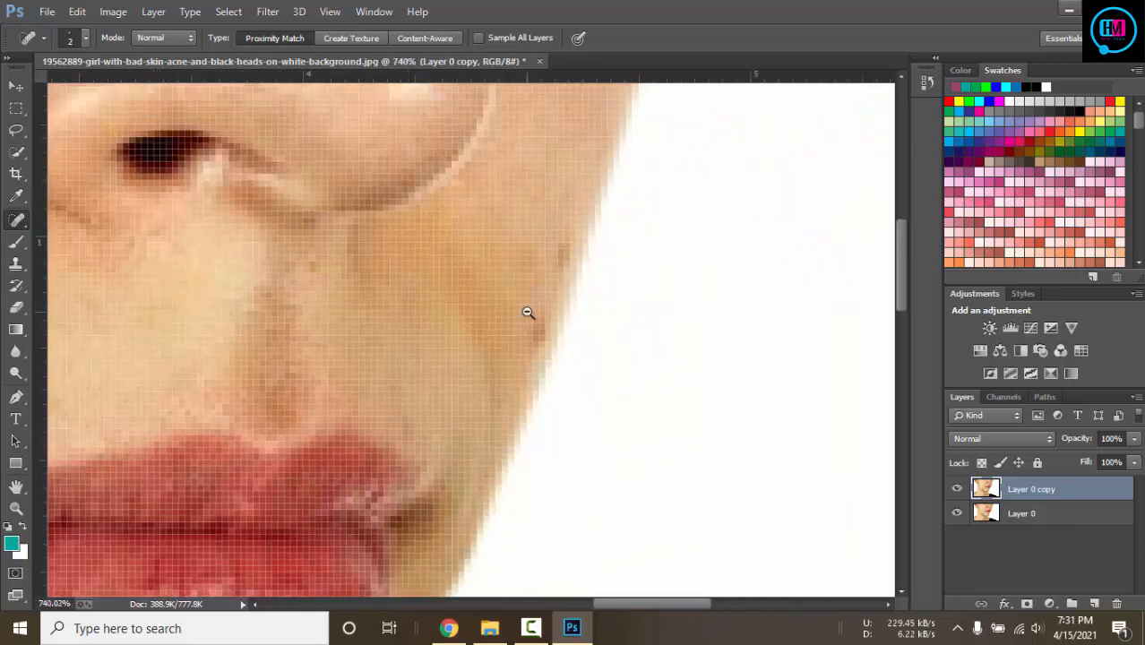
# Heal the two moles along the far cheek's edge with the Spot Healing Brush, using size 2 and size 4
pyautogui.scroll(4, 528, 312)
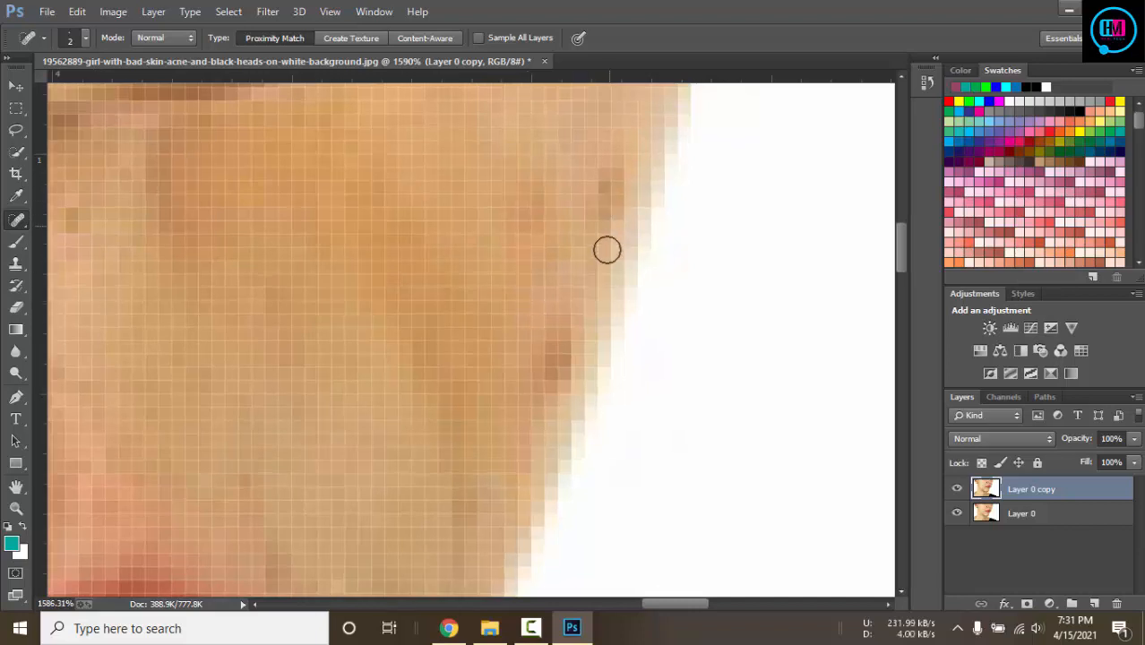
pyautogui.click(607, 176)
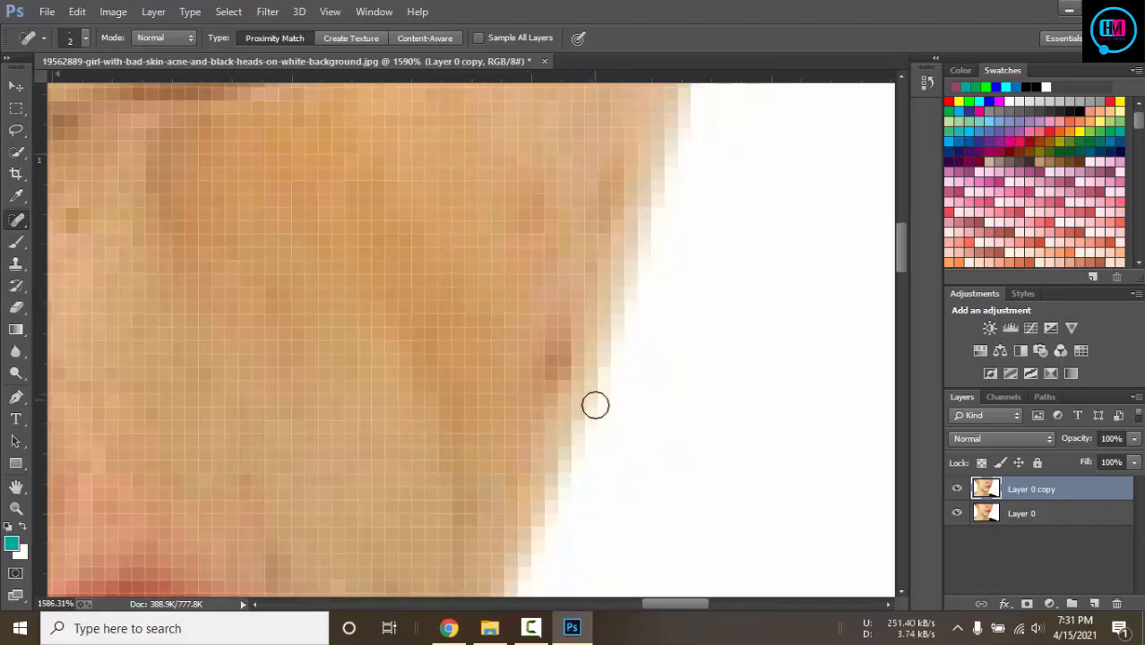
pyautogui.scroll(-5, 515, 339)
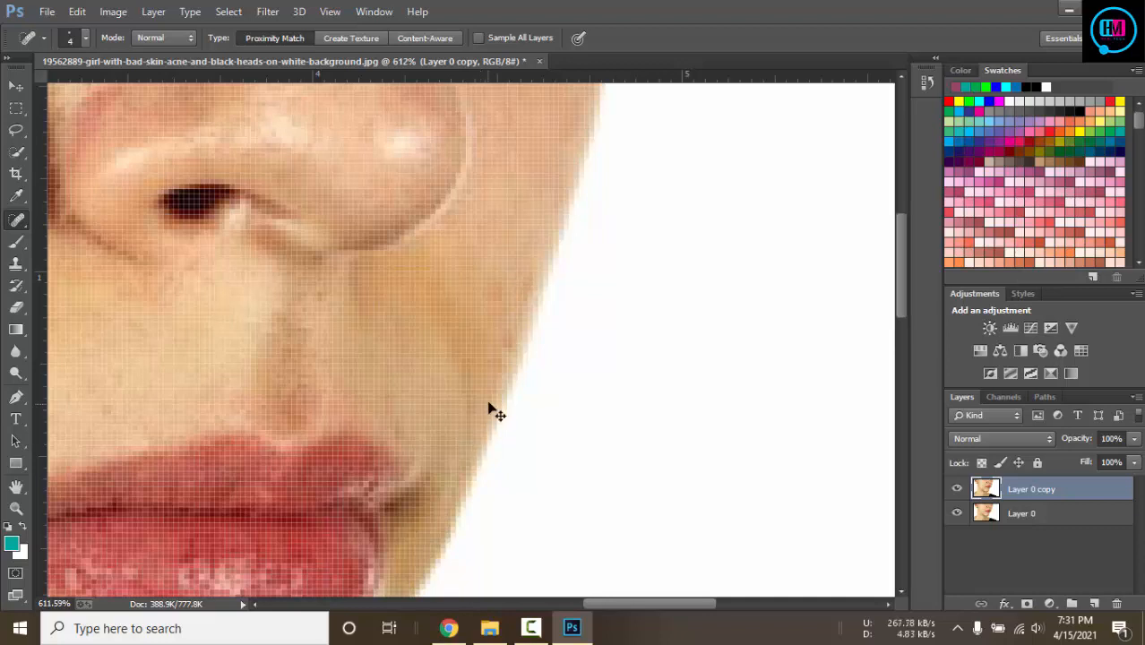
pyautogui.scroll(2, 502, 363)
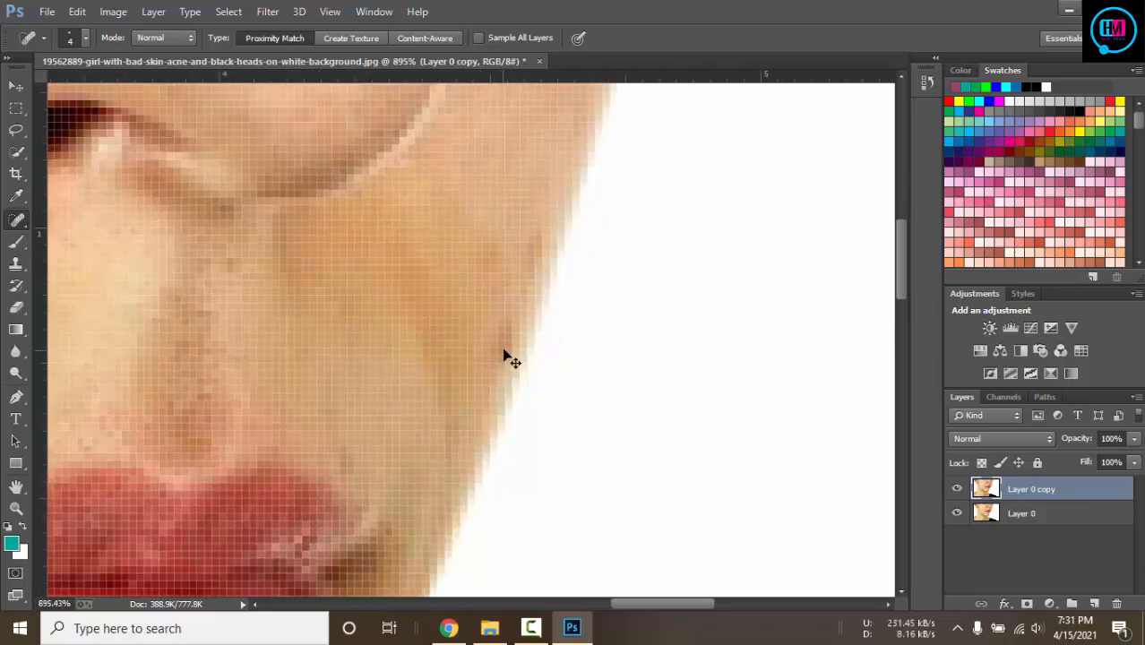
pyautogui.click(506, 343)
pyautogui.scroll(-8, 469, 409)
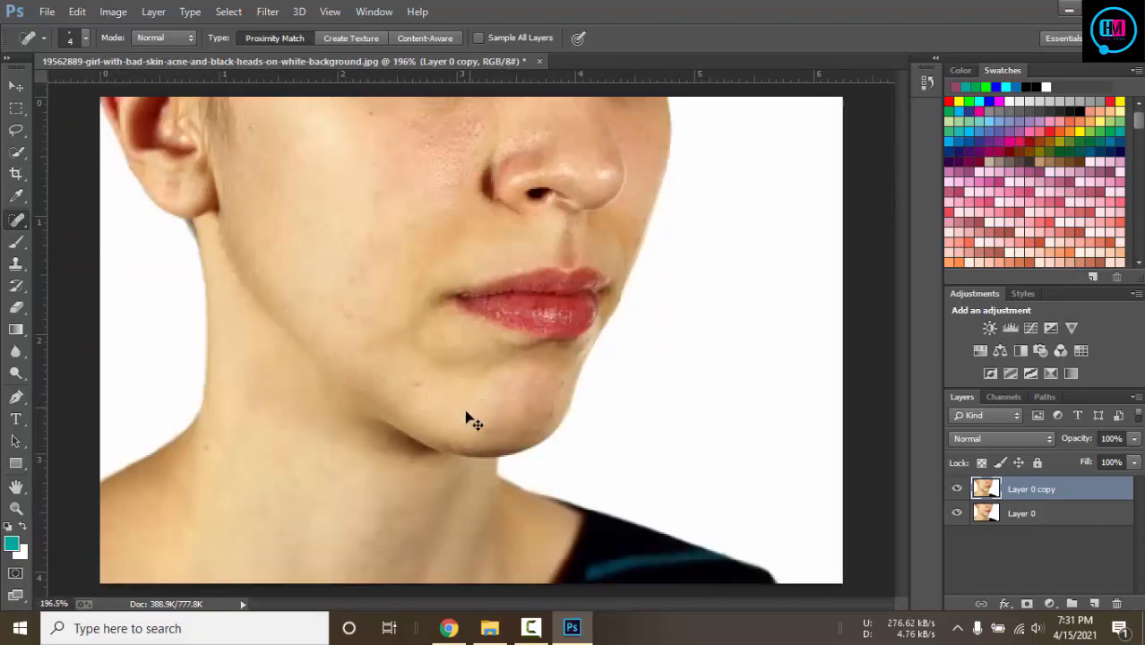
# Compare the skin before and after healing by toggling the visibility of Layer 0 copy
pyautogui.click(995, 549)
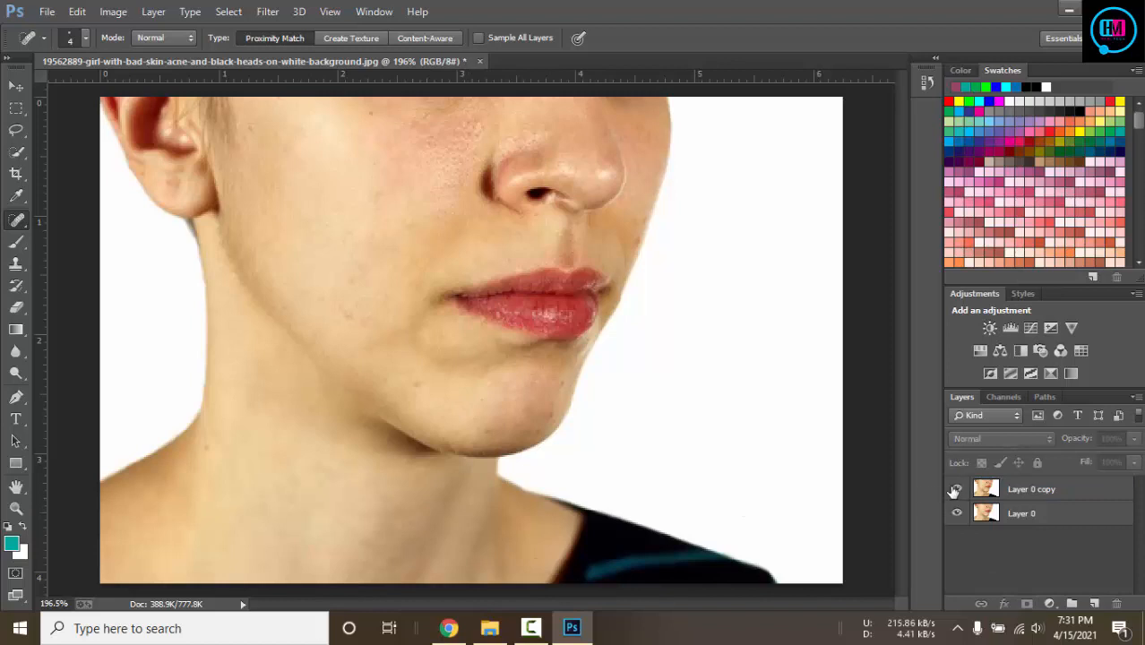
pyautogui.click(954, 489)
pyautogui.click(954, 489)
pyautogui.click(954, 489)
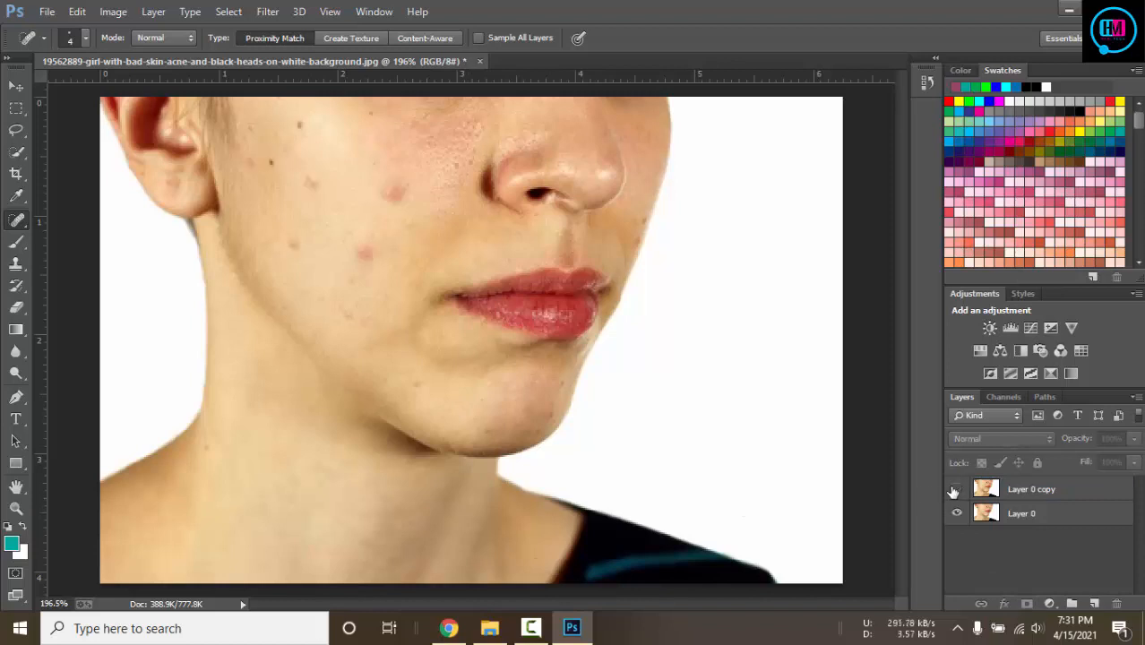
pyautogui.click(954, 490)
pyautogui.click(953, 490)
pyautogui.click(954, 490)
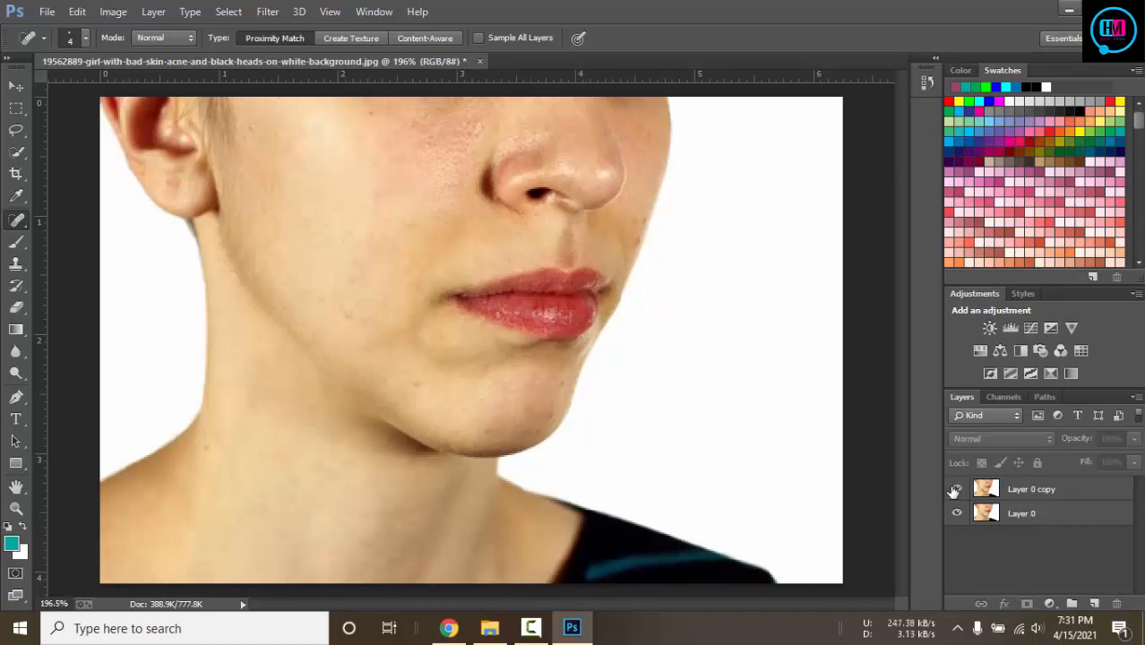
# Select Layer 0 copy and open it in the SkinFiner filter from Photo-Toolbox
pyautogui.click(264, 11)
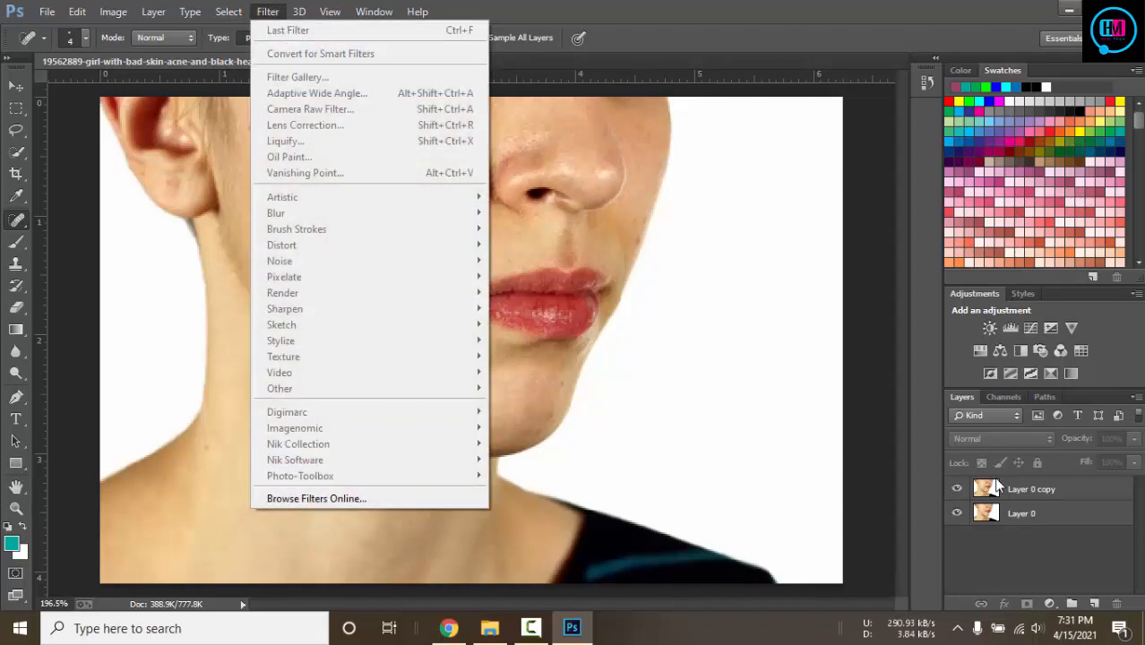
pyautogui.click(996, 487)
pyautogui.click(266, 13)
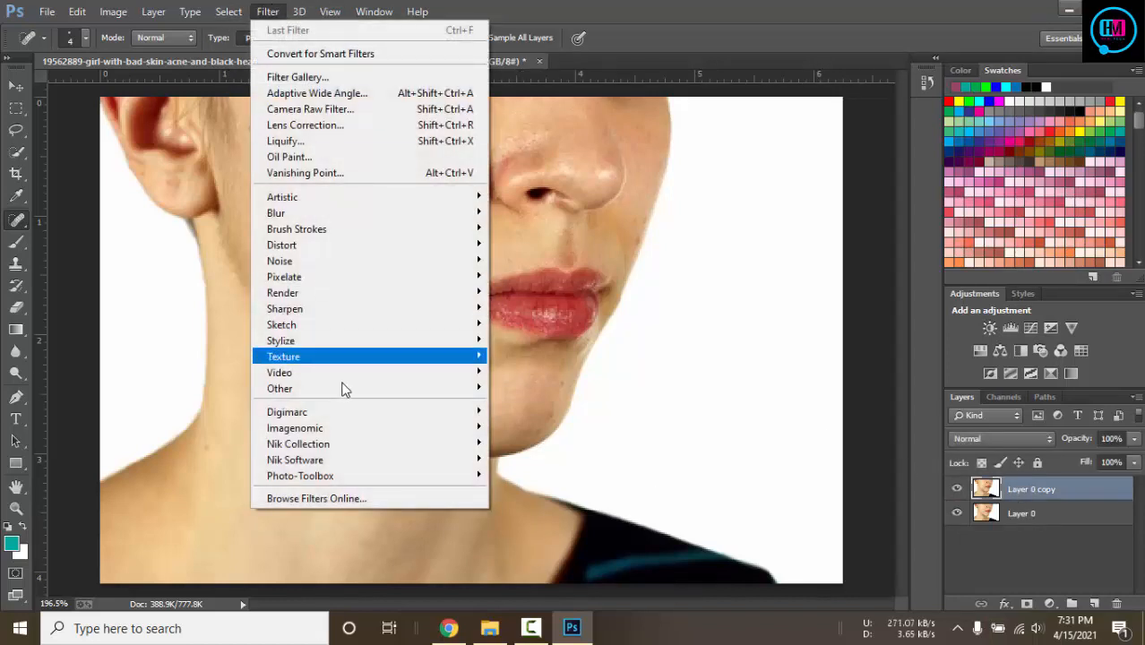
pyautogui.moveTo(305, 475)
pyautogui.click(507, 480)
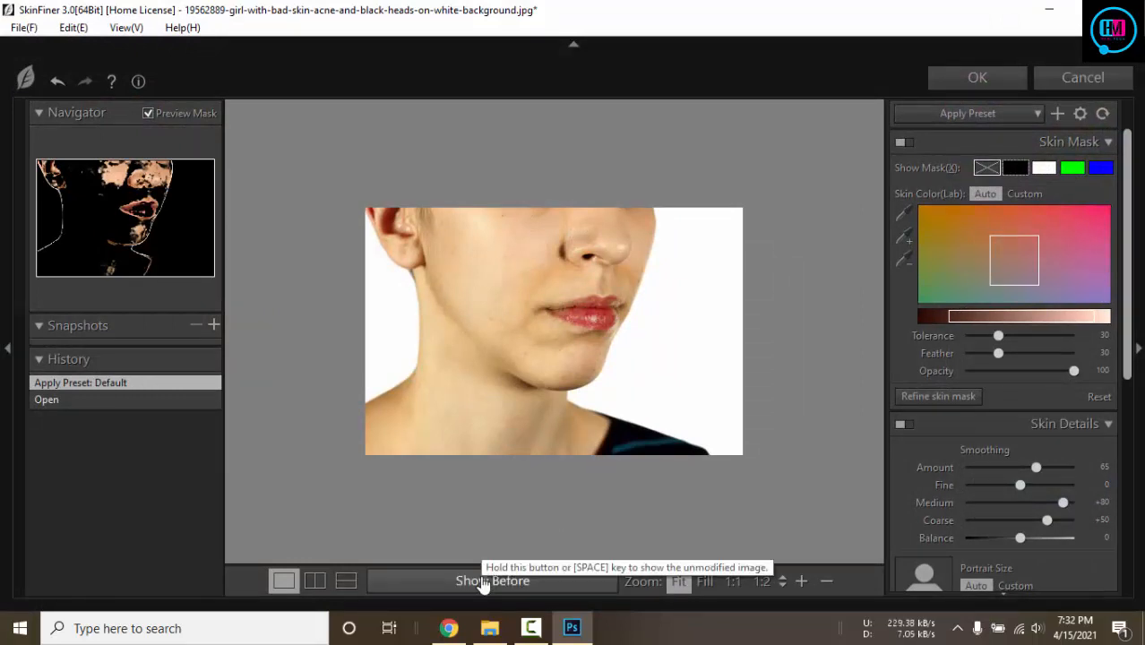
# Check the unmodified image against the preview at 2:1 and apply the Skin Tone-Contrast preset
pyautogui.click(484, 582)
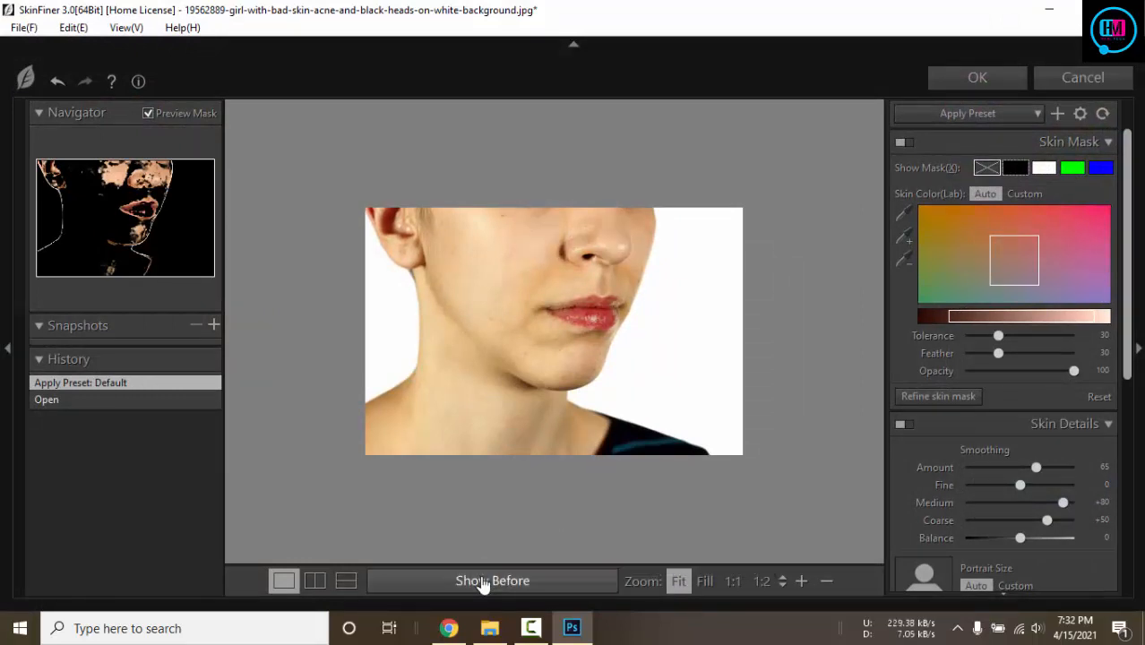
pyautogui.click(544, 387)
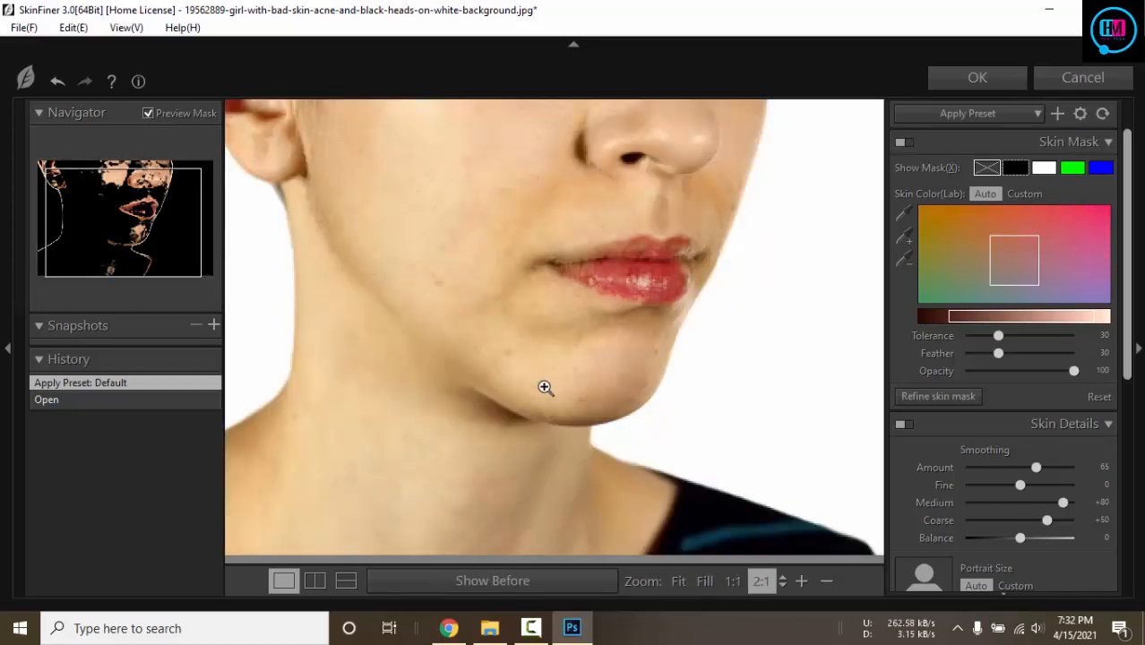
pyautogui.click(971, 115)
pyautogui.click(960, 148)
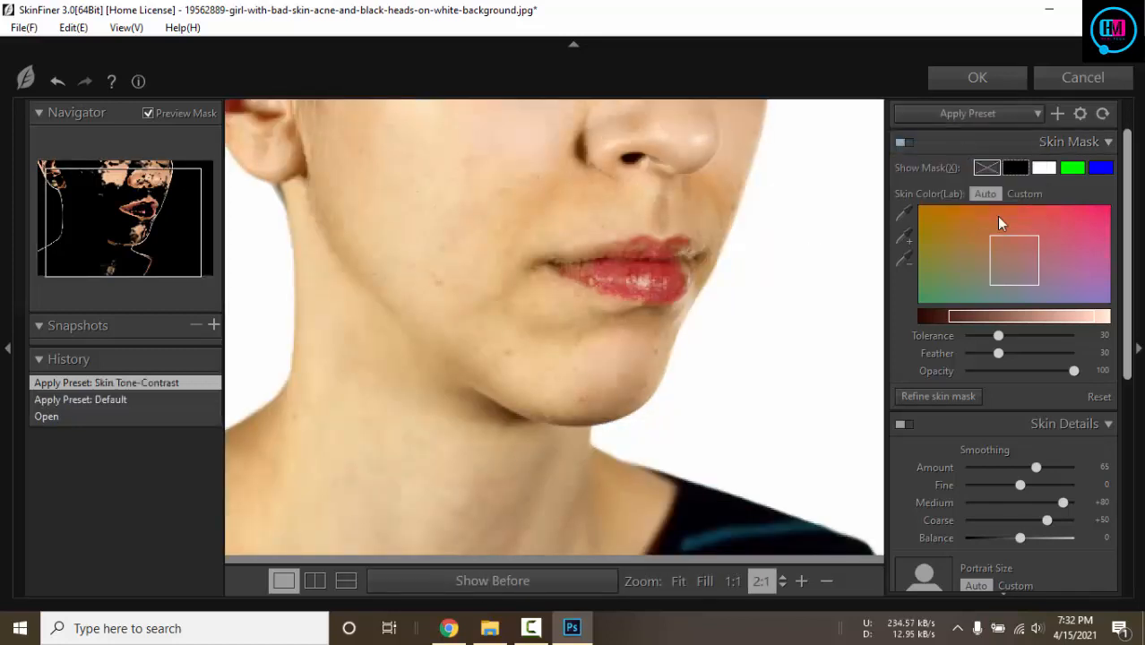
# Set the skin mask's Tolerance to 93 and Feather to 47, and raise the smoothing Amount to 100
pyautogui.moveTo(997, 336); pyautogui.dragTo(1065, 343)
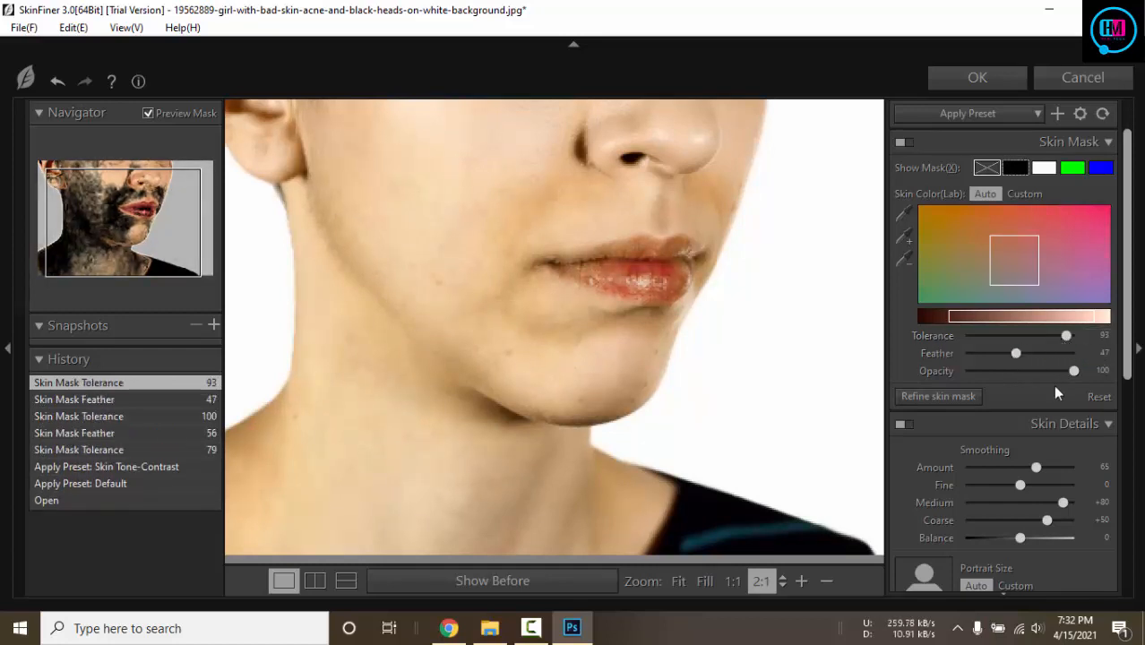
pyautogui.scroll(-1, 1057, 358)
pyautogui.click(1079, 371)
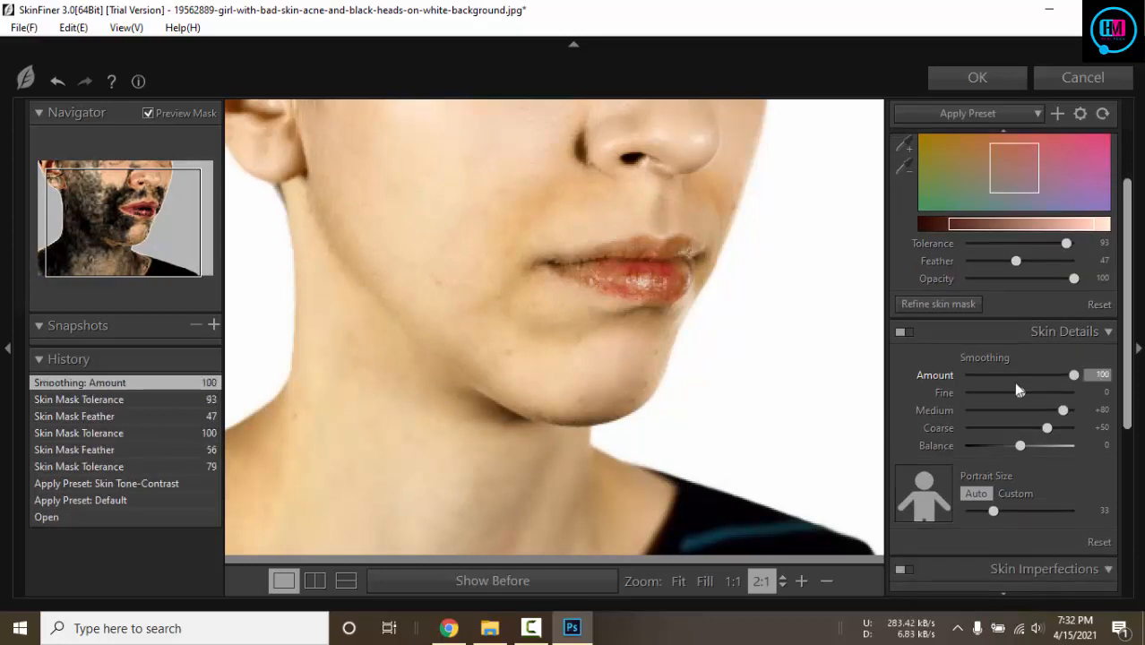
# Set the skin smoothing to Amount 85, Fine -100, Medium +92, Coarse +52 and Balance +38
pyautogui.moveTo(1019, 393); pyautogui.dragTo(1083, 402)
pyautogui.click(1077, 409)
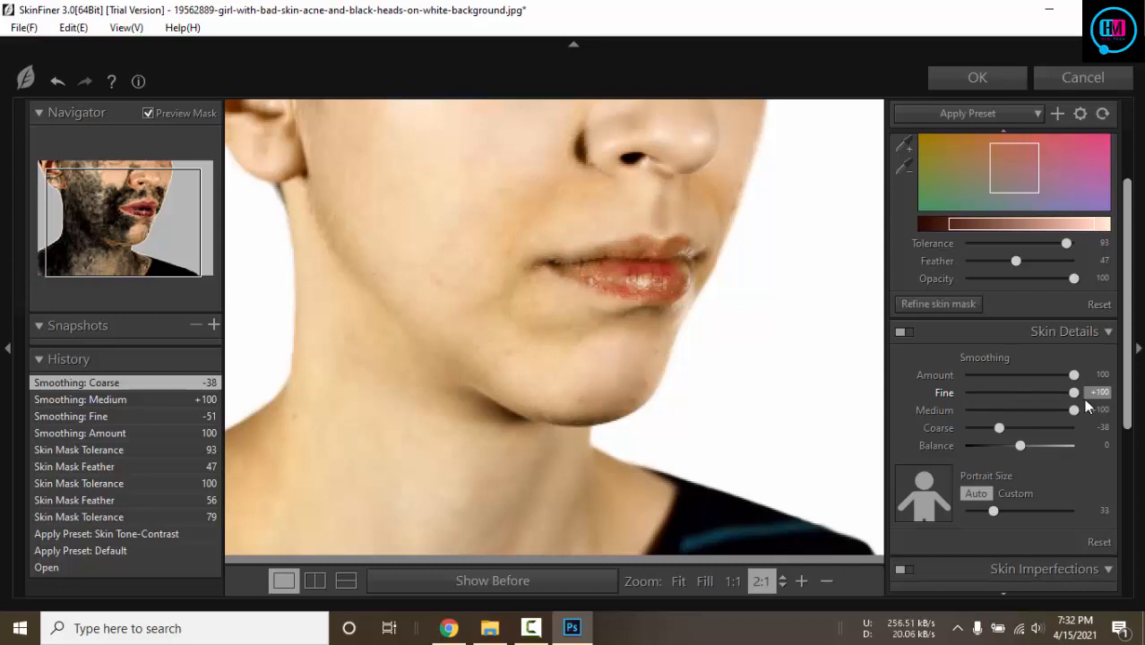
pyautogui.moveTo(961, 407); pyautogui.dragTo(960, 407)
pyautogui.moveTo(1072, 375); pyautogui.dragTo(1066, 408)
pyautogui.moveTo(1019, 445); pyautogui.dragTo(1039, 448)
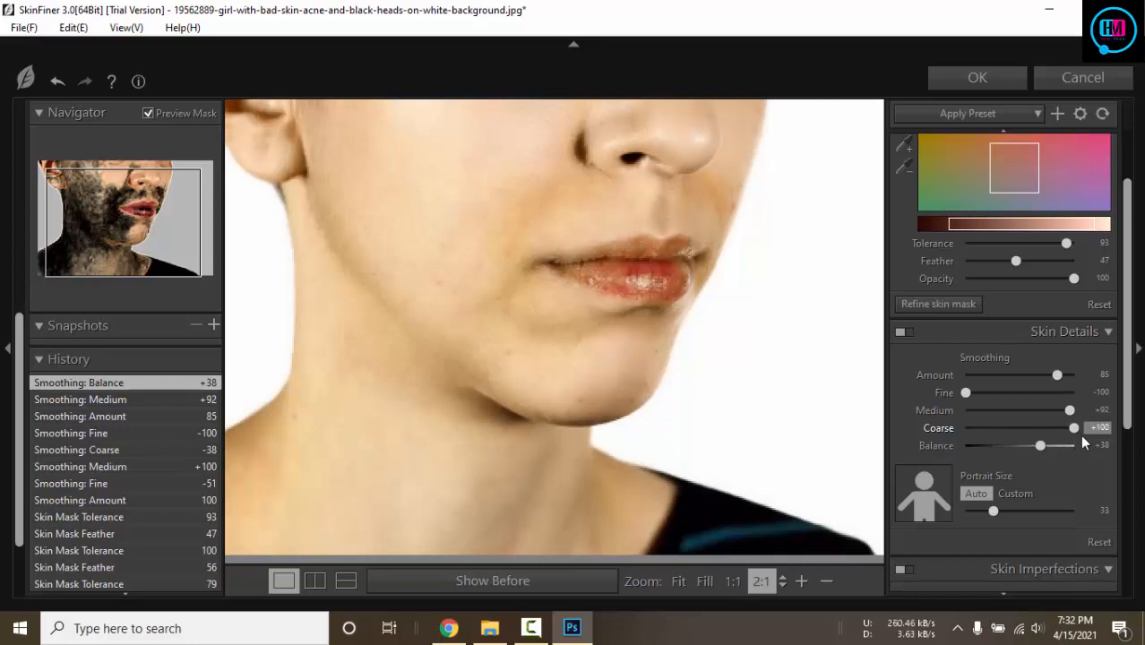
pyautogui.moveTo(1046, 433); pyautogui.dragTo(1046, 433)
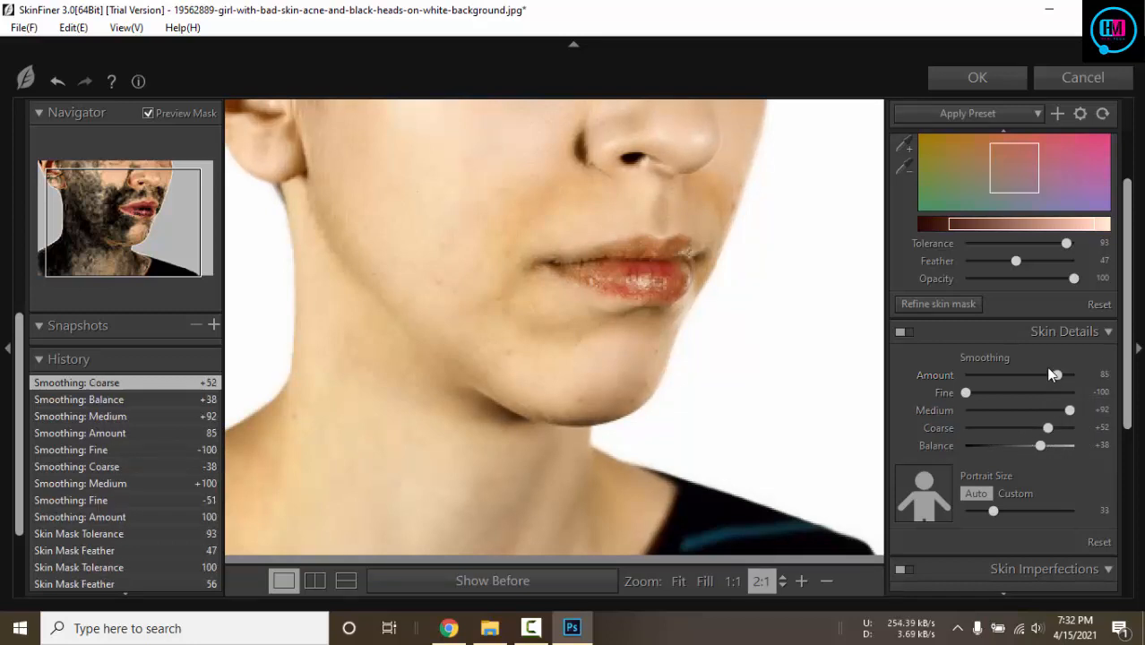
# Raise the smoothing Amount to 100, set Fine to -55, and set a custom Portrait Size of 100
pyautogui.moveTo(1057, 376); pyautogui.dragTo(1076, 373)
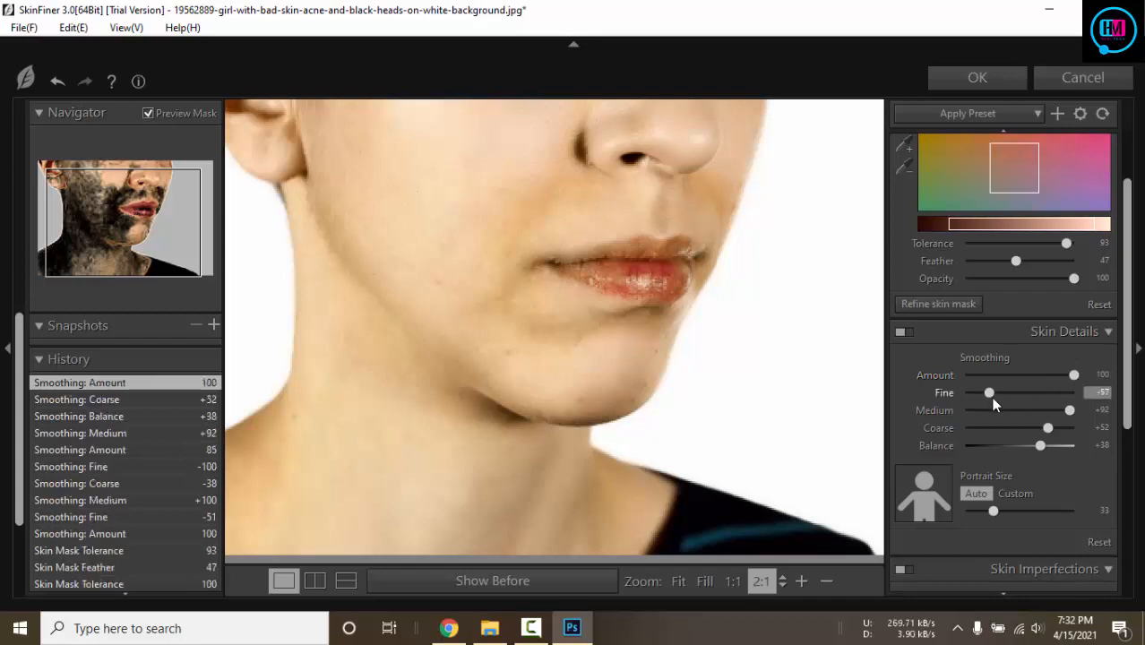
pyautogui.moveTo(990, 397); pyautogui.dragTo(1093, 432)
pyautogui.scroll(-1, 1055, 448)
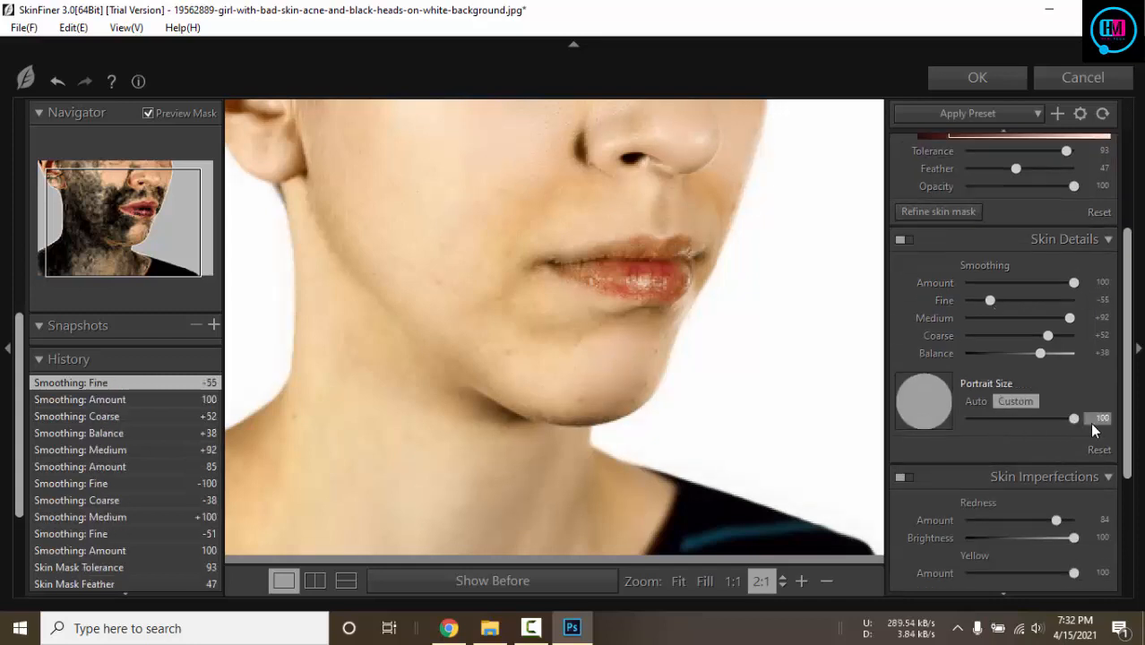
pyautogui.scroll(1, 1053, 384)
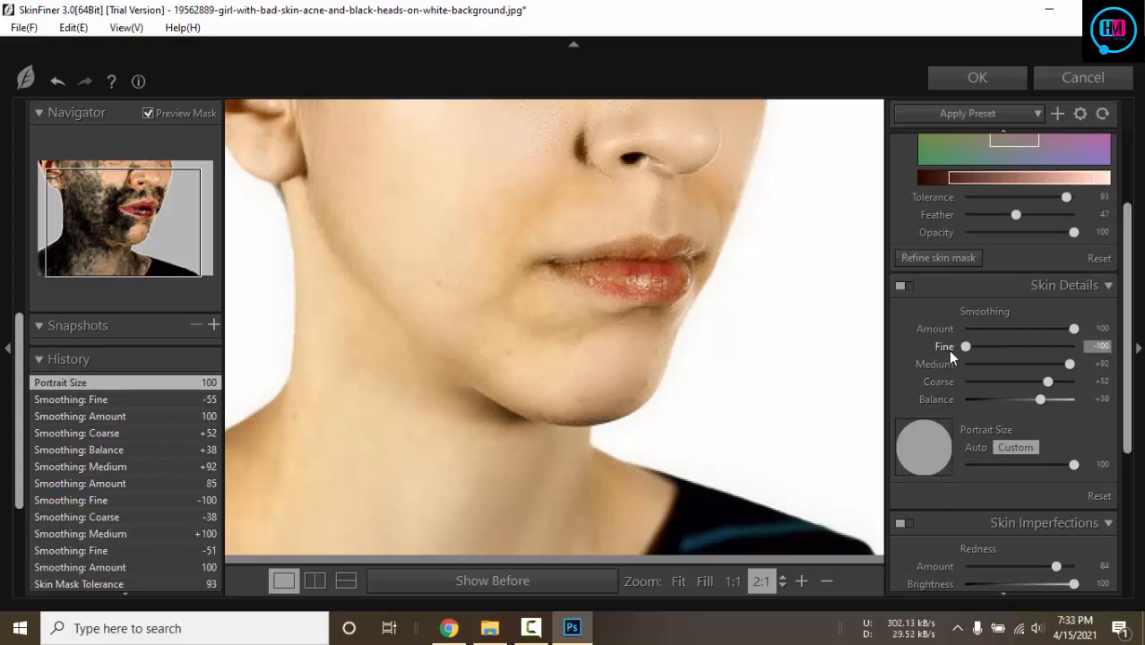
# Refine the skin smoothing to Fine -26, Amount 90 and Coarse +47
pyautogui.moveTo(964, 348); pyautogui.dragTo(1019, 355)
pyautogui.click(1005, 347)
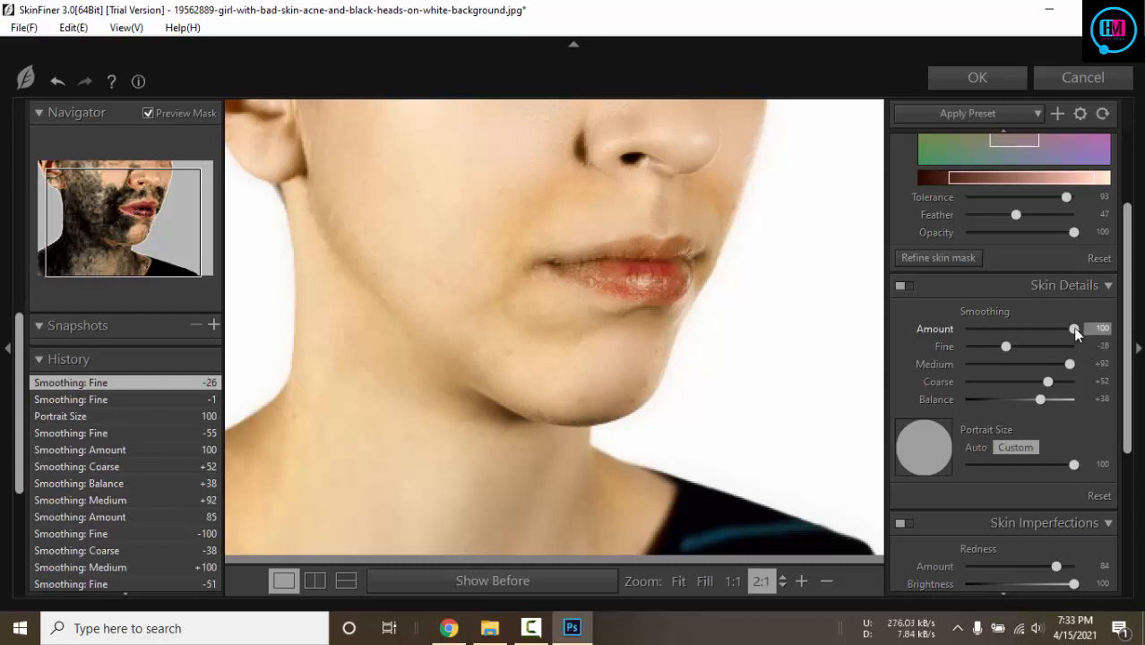
pyautogui.click(1062, 329)
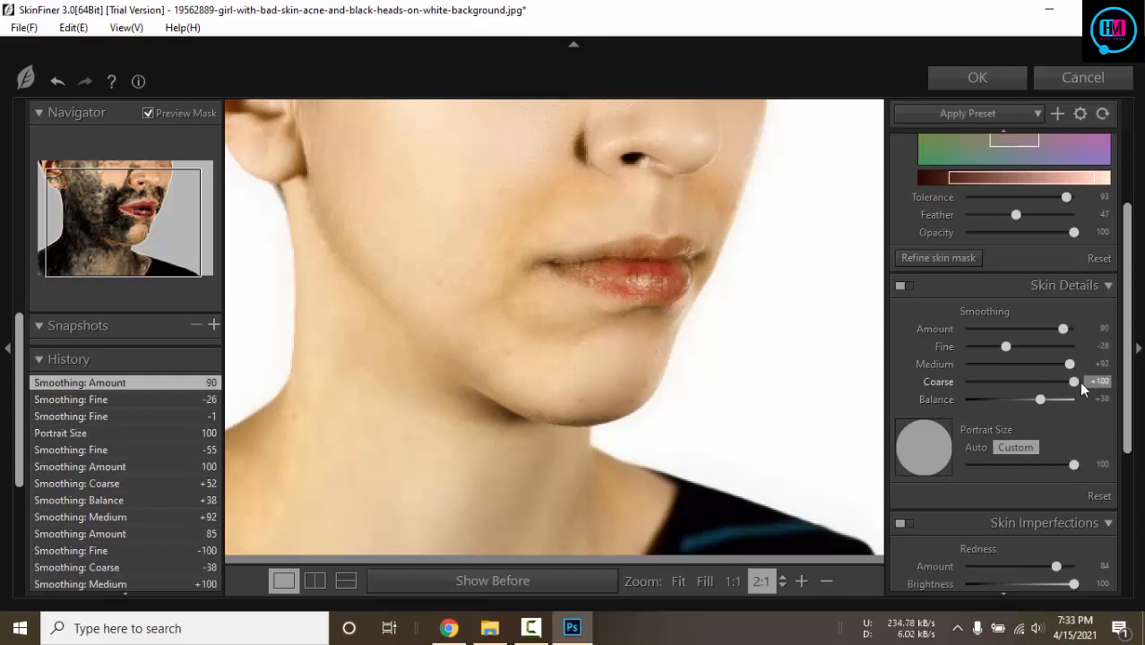
pyautogui.moveTo(1048, 382); pyautogui.dragTo(1046, 382)
# Set the skin imperfections to Redness Amount 5, Redness Brightness 82 and Yellow Balance +8
pyautogui.scroll(-2, 1061, 425)
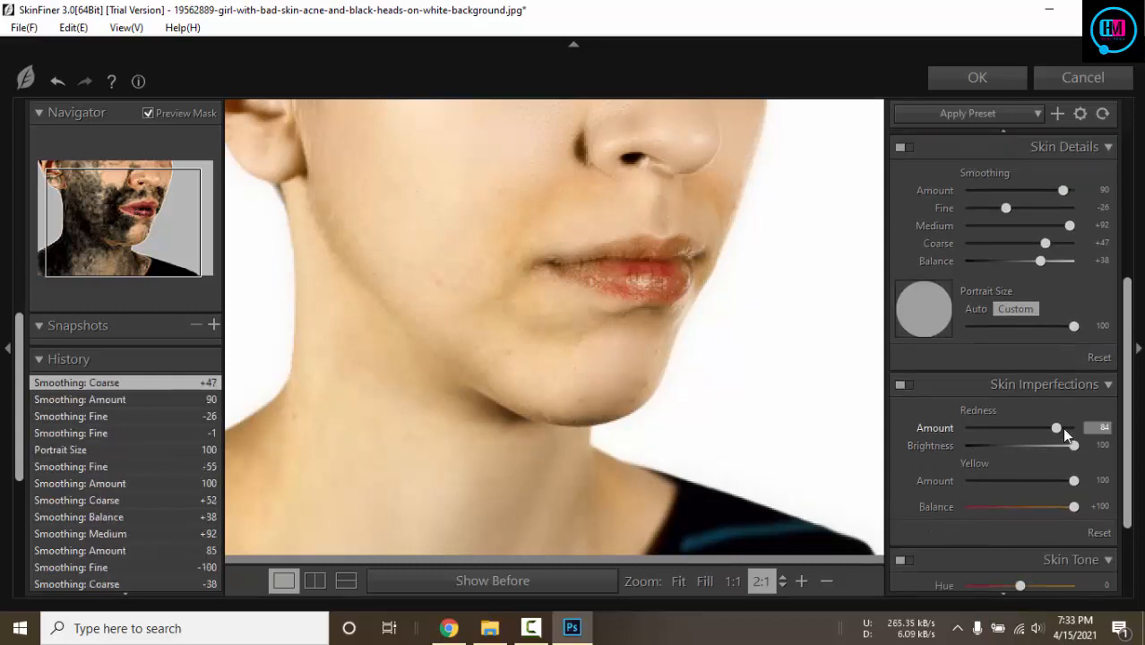
pyautogui.moveTo(1059, 430); pyautogui.dragTo(972, 432)
pyautogui.moveTo(1073, 445); pyautogui.dragTo(1107, 451)
pyautogui.moveTo(1019, 447); pyautogui.dragTo(1054, 450)
pyautogui.scroll(-2, 1063, 430)
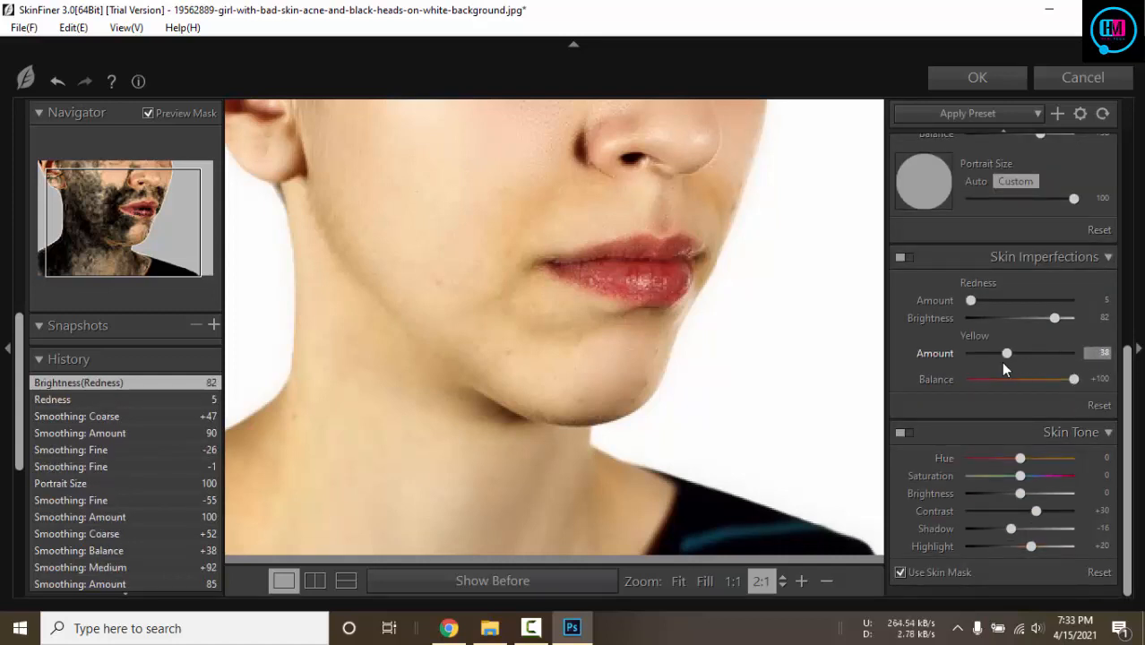
pyautogui.moveTo(1057, 374); pyautogui.dragTo(1025, 397)
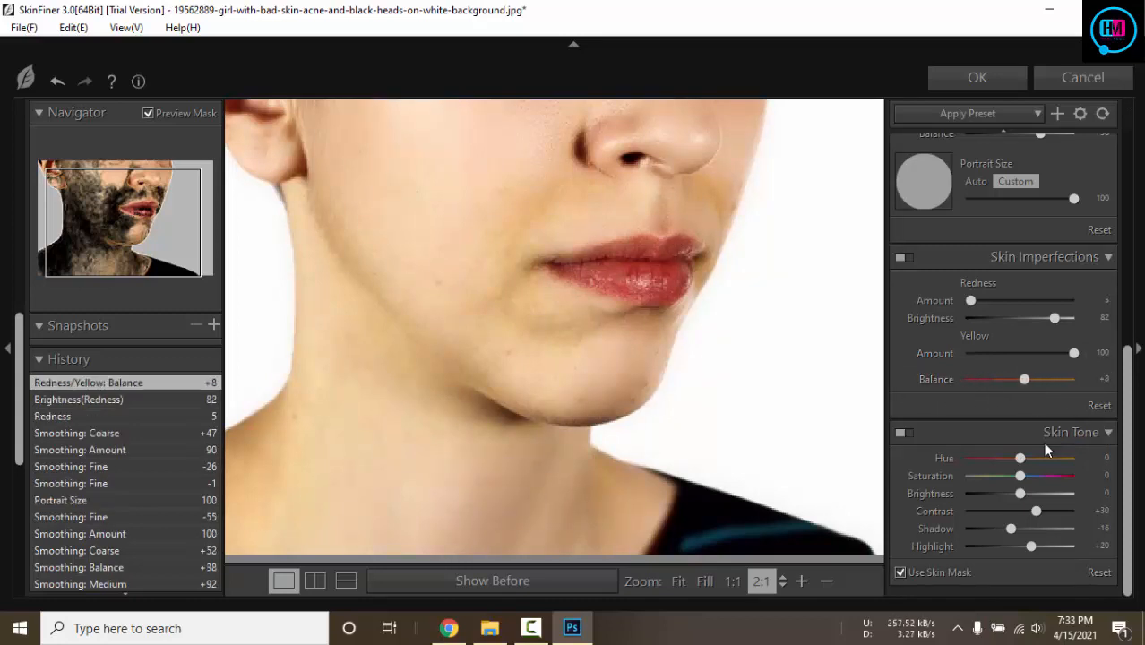
# Set the skin tone to Hue +24, Saturation +16, Brightness +62, Contrast +33, Shadow +27 and Highlight +24
pyautogui.moveTo(1020, 475); pyautogui.dragTo(1058, 484)
pyautogui.moveTo(1036, 481); pyautogui.dragTo(1033, 549)
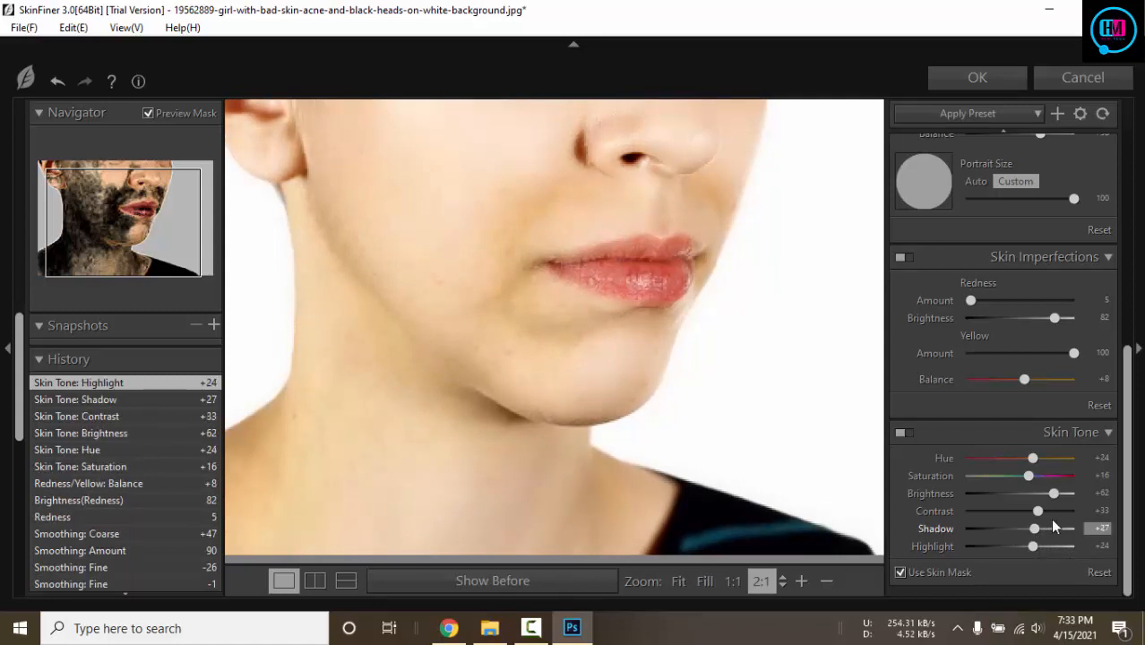
# Compare the preview with the unmodified image and apply the SkinFiner adjustments to Layer 0 copy
pyautogui.scroll(3, 1043, 513)
pyautogui.scroll(2, 742, 408)
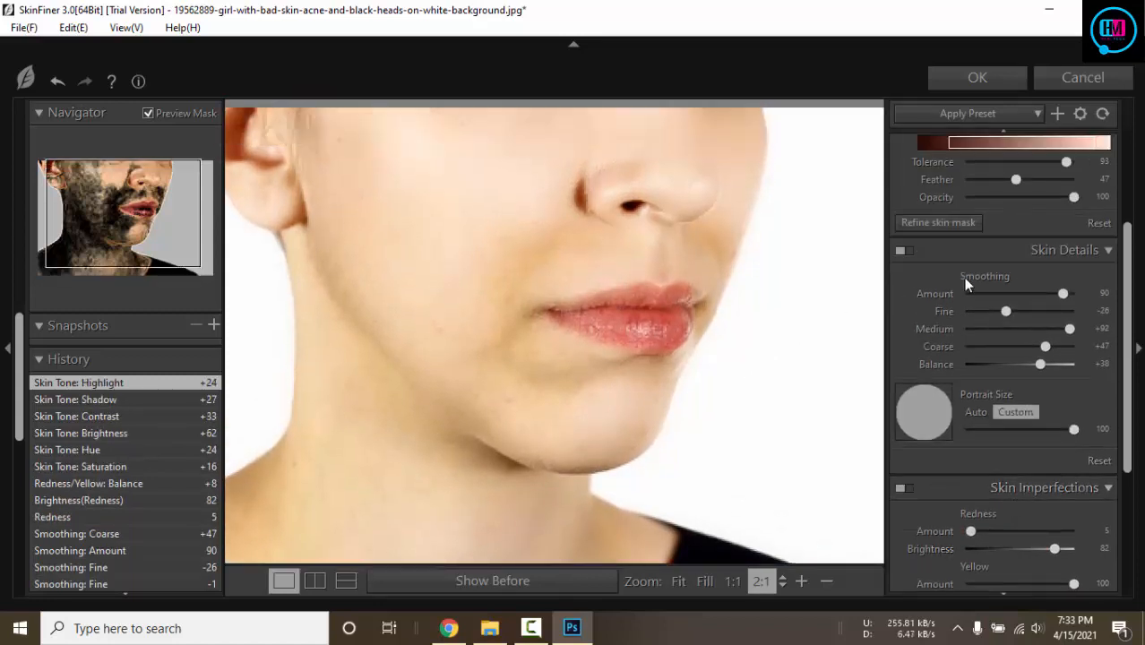
pyautogui.click(504, 582)
pyautogui.click(506, 584)
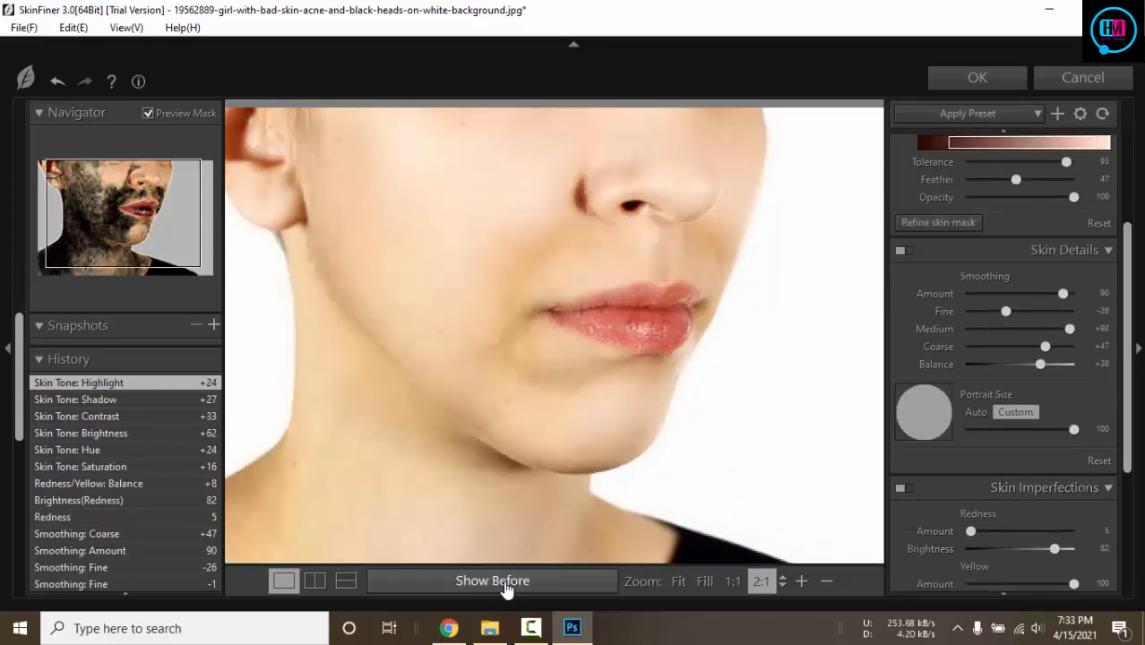
pyautogui.click(505, 584)
pyautogui.click(505, 584)
pyautogui.click(505, 584)
pyautogui.click(505, 584)
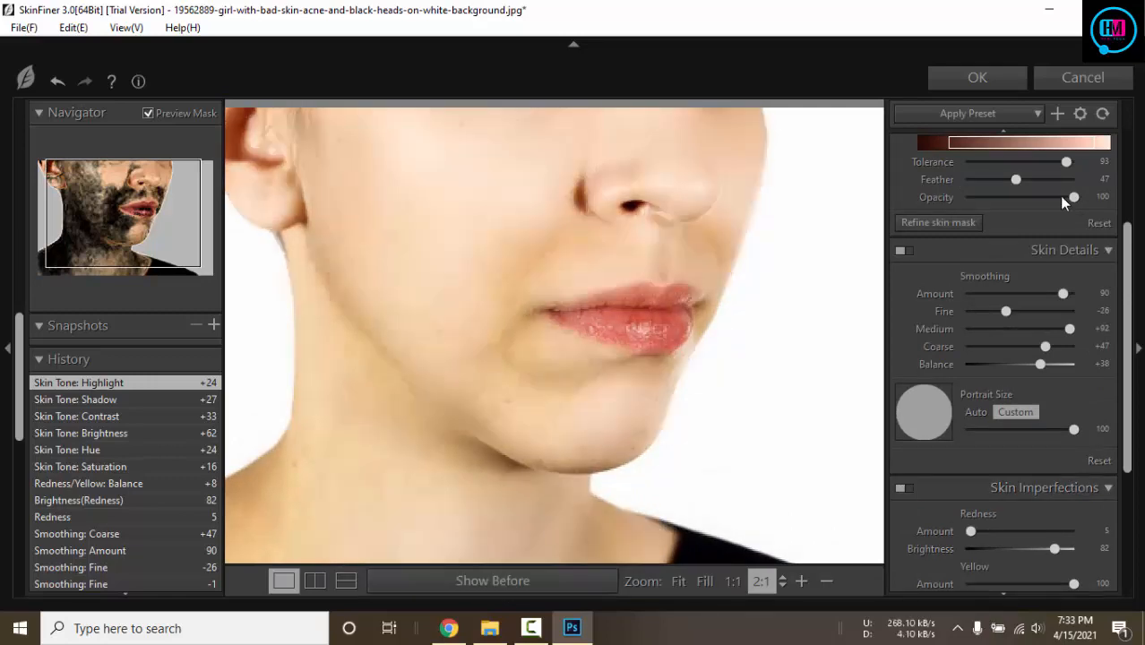
pyautogui.click(964, 81)
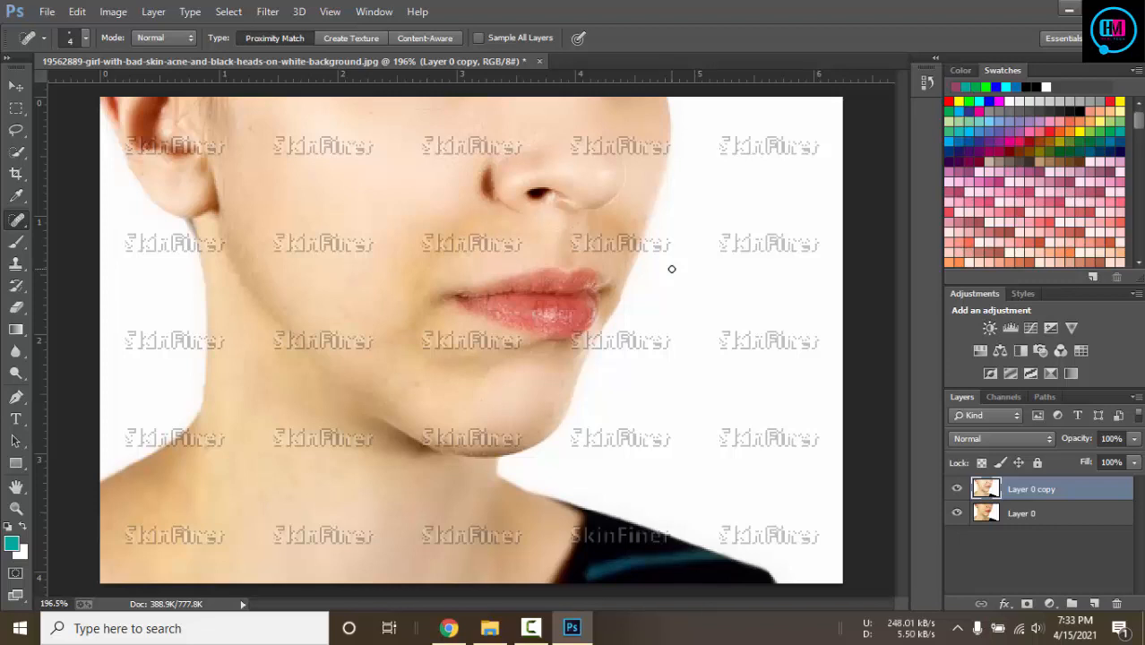
# Compare the finished retouch with the original portrait by toggling the visibility of Layer 0 copy
pyautogui.hotkey('ctrl', '1')
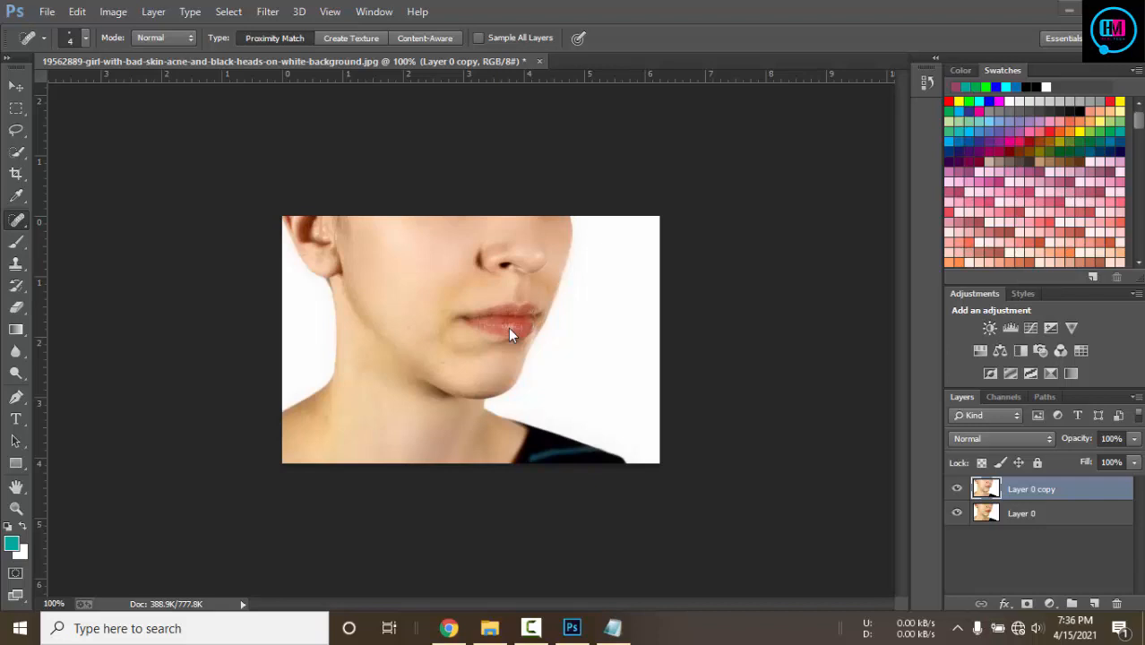
pyautogui.scroll(5, 555, 330)
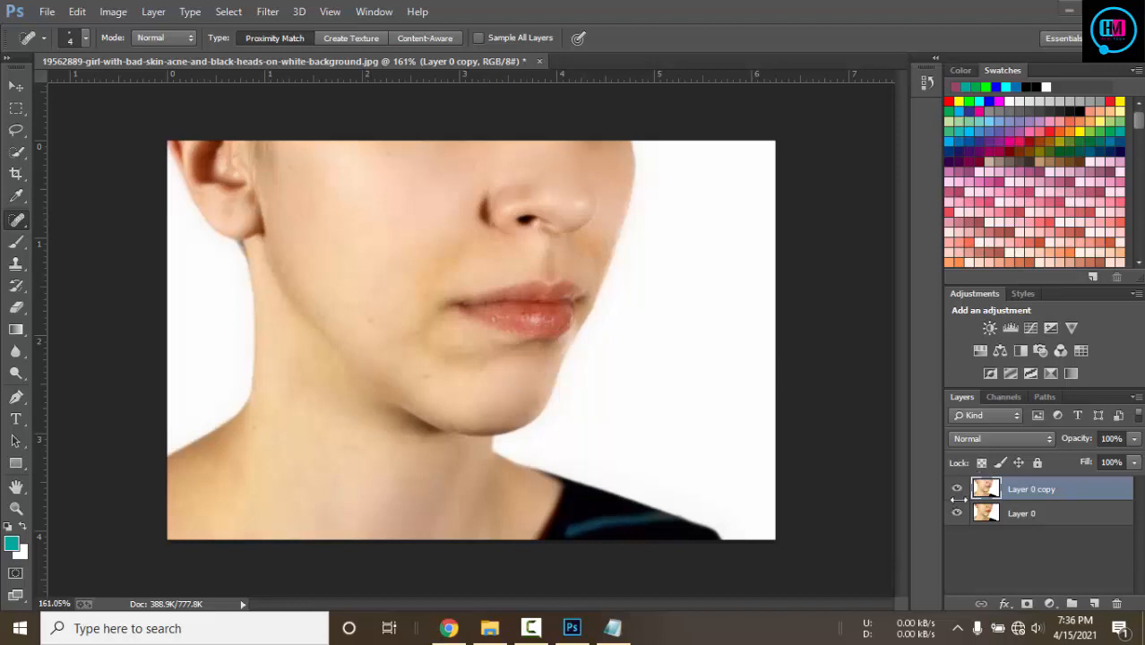
pyautogui.click(956, 489)
pyautogui.click(955, 491)
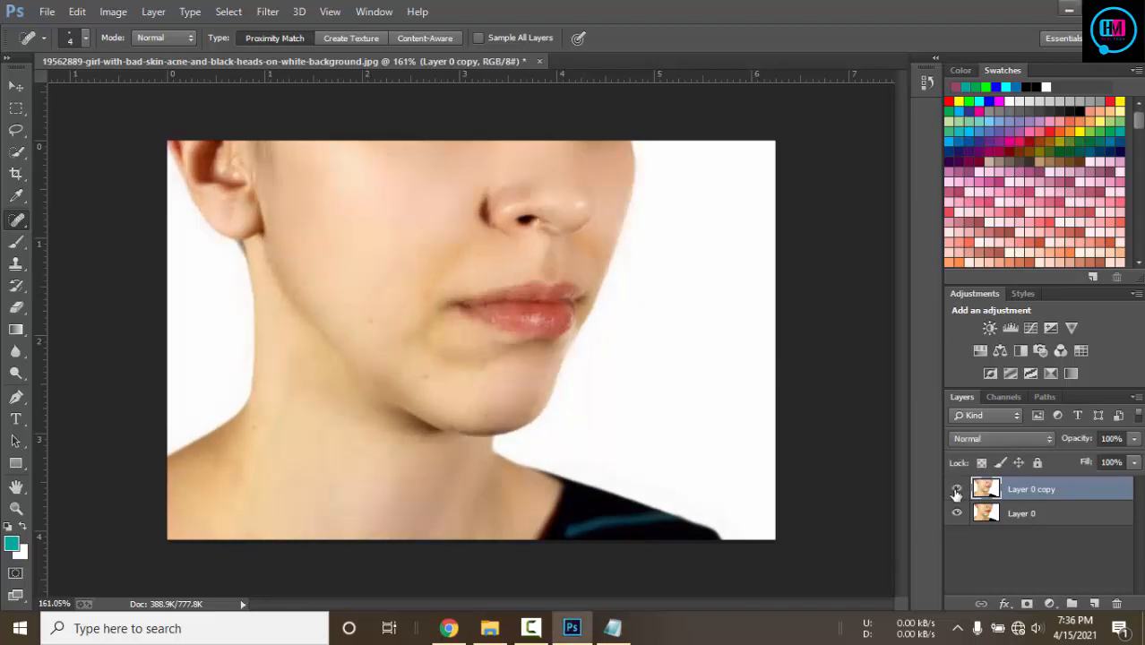
pyautogui.click(956, 490)
pyautogui.click(956, 490)
pyautogui.click(956, 491)
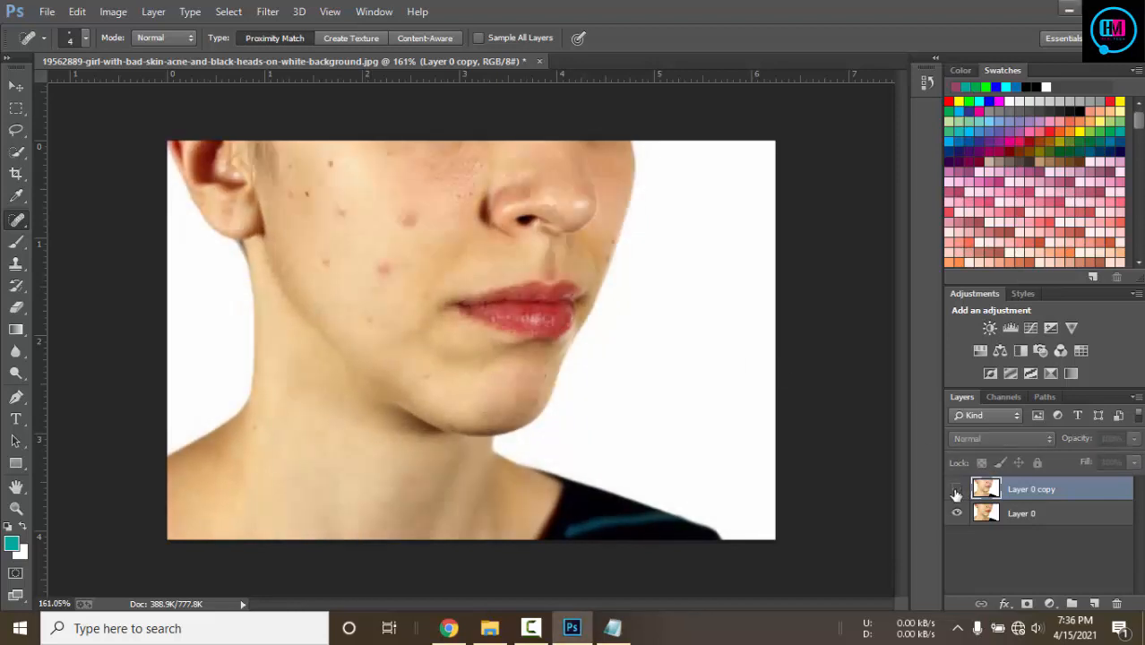
pyautogui.click(955, 490)
pyautogui.click(955, 490)
pyautogui.click(956, 491)
pyautogui.click(956, 491)
pyautogui.click(956, 491)
pyautogui.click(956, 492)
pyautogui.click(956, 492)
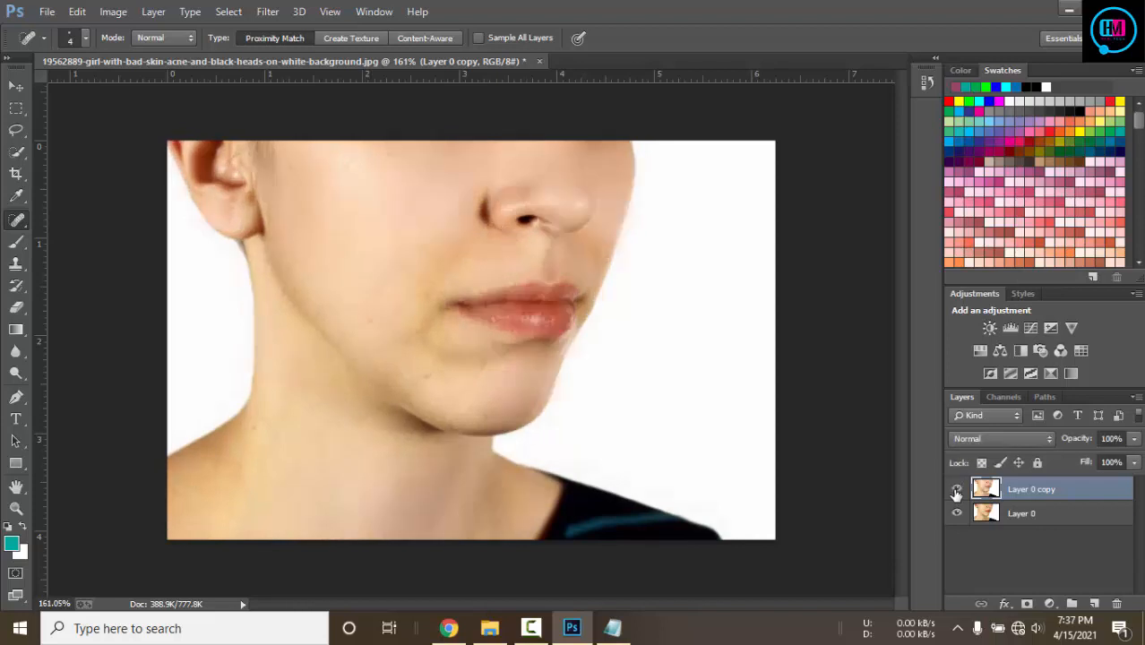
pyautogui.click(955, 492)
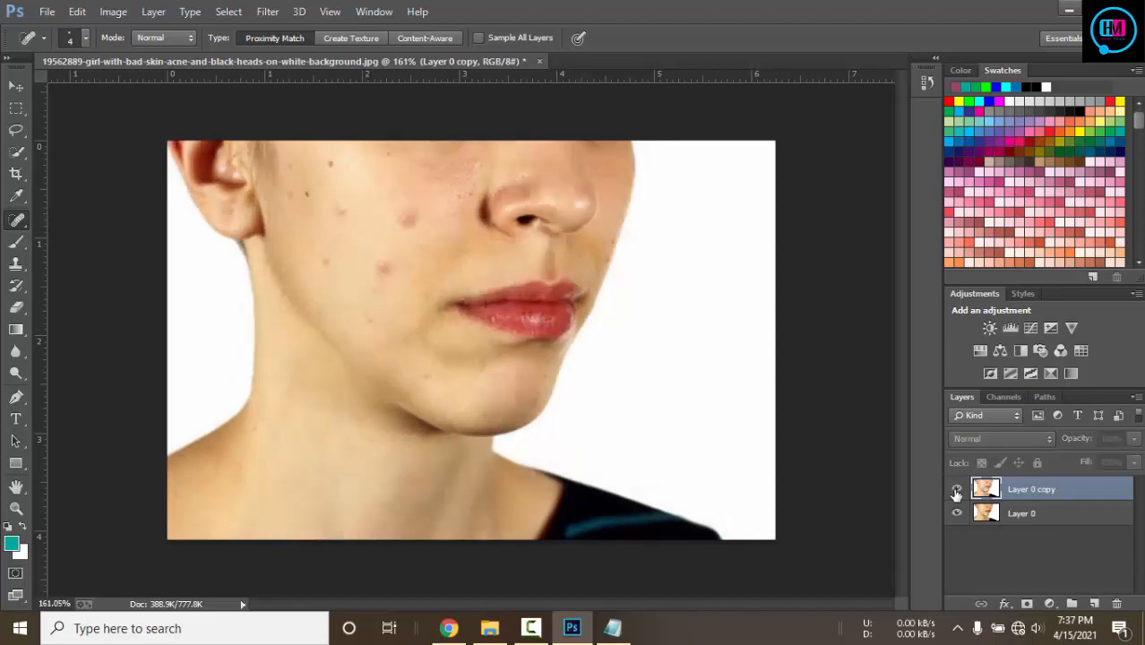
pyautogui.click(956, 492)
pyautogui.click(955, 492)
pyautogui.click(955, 492)
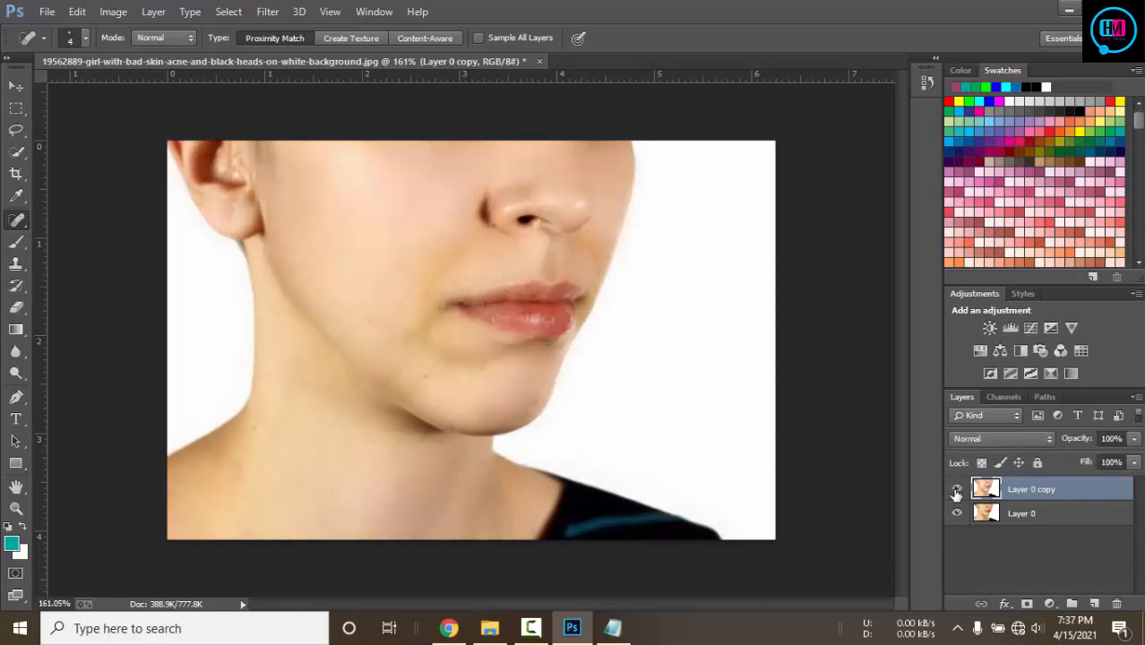